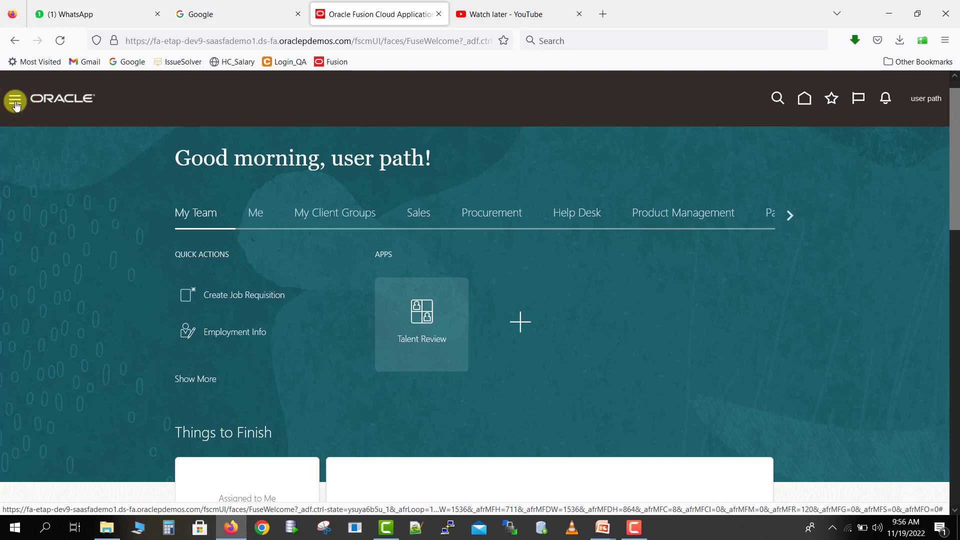
- Open the Scheduled Processes work area from the Tools group
{"action": "left_click", "coordinate": [16, 102]}
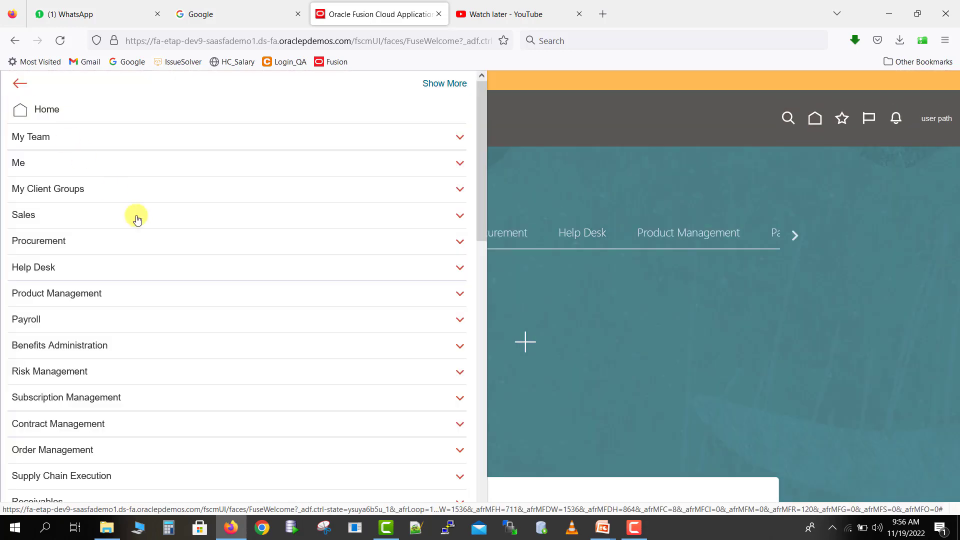
{"action": "left_click_drag", "start_coordinate": [479, 163], "coordinate": [489, 354]}
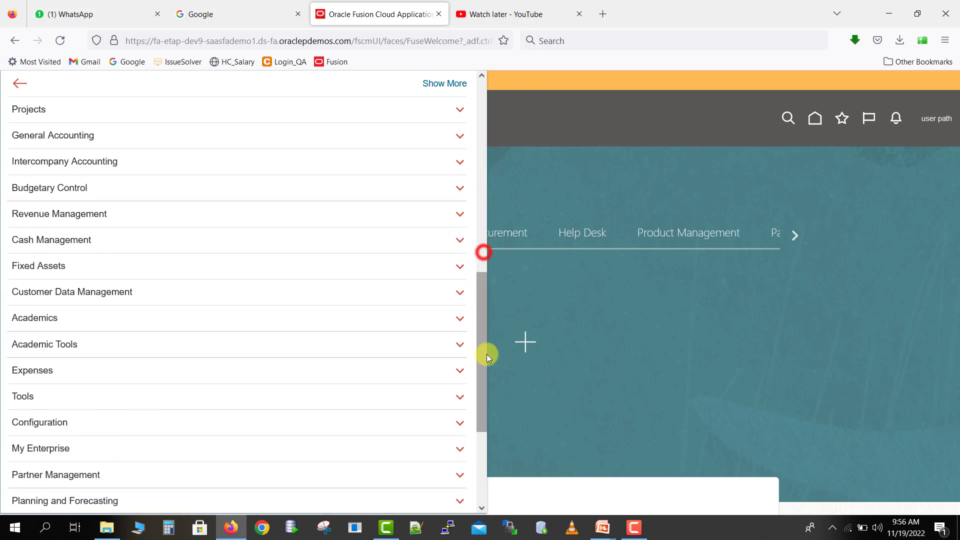
{"action": "left_click", "coordinate": [394, 396]}
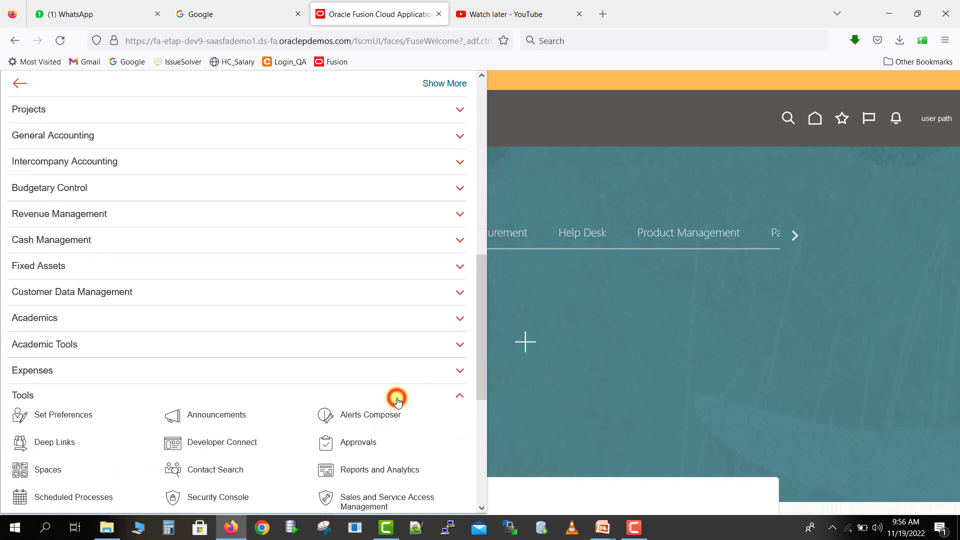
{"action": "left_click_drag", "start_coordinate": [479, 335], "coordinate": [479, 343]}
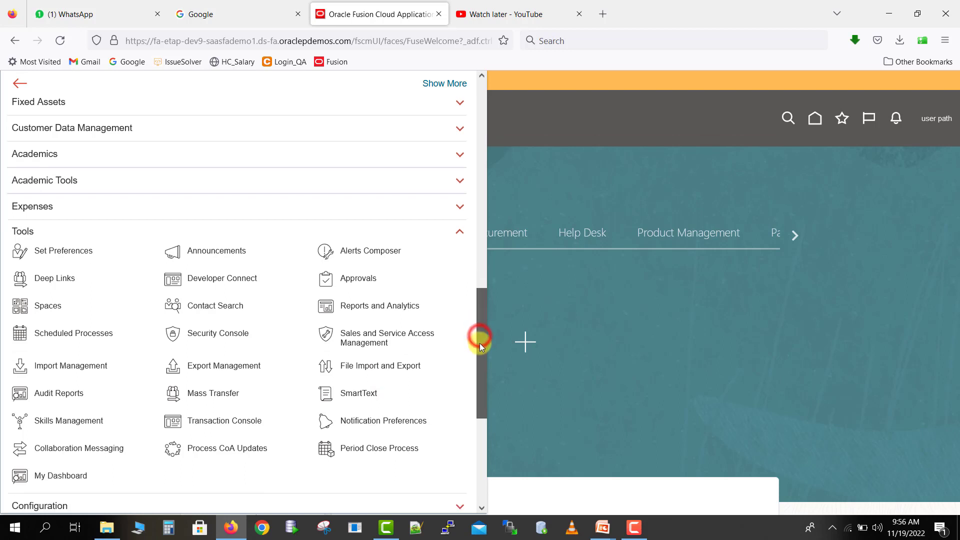
{"action": "left_click", "coordinate": [113, 329]}
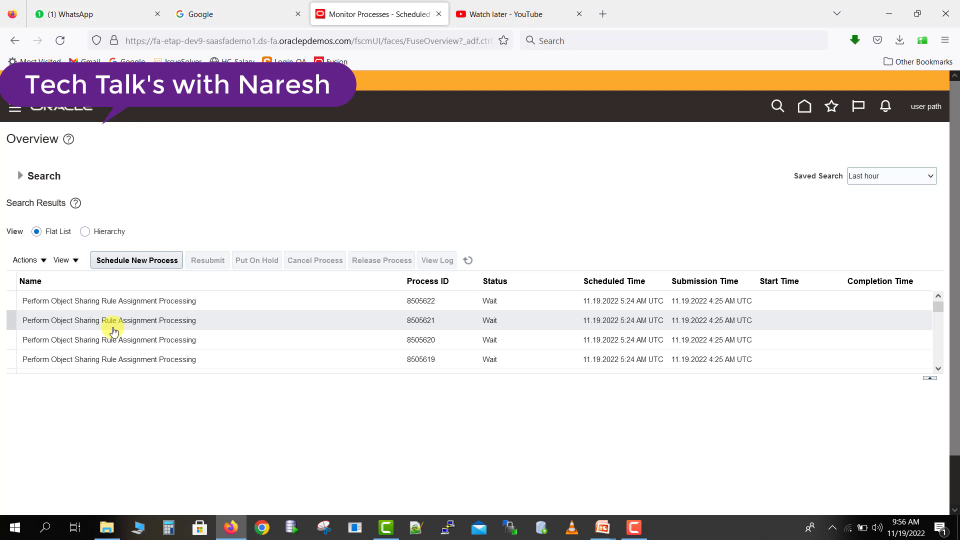
- Start scheduling a new job and find Refresh and Start the Order Promising Server by the name pattern "Refresh%start%order%"
{"action": "left_click", "coordinate": [139, 260]}
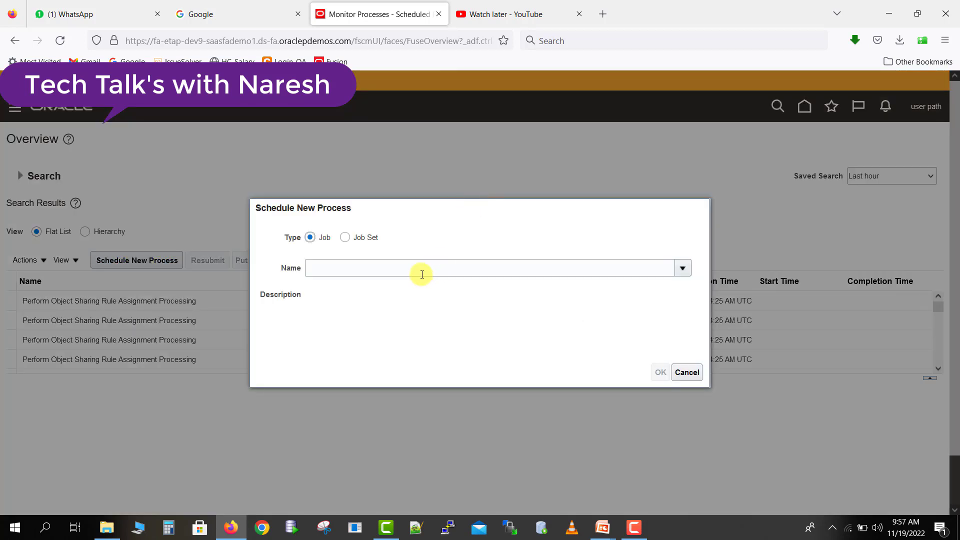
{"action": "left_click", "coordinate": [415, 273]}
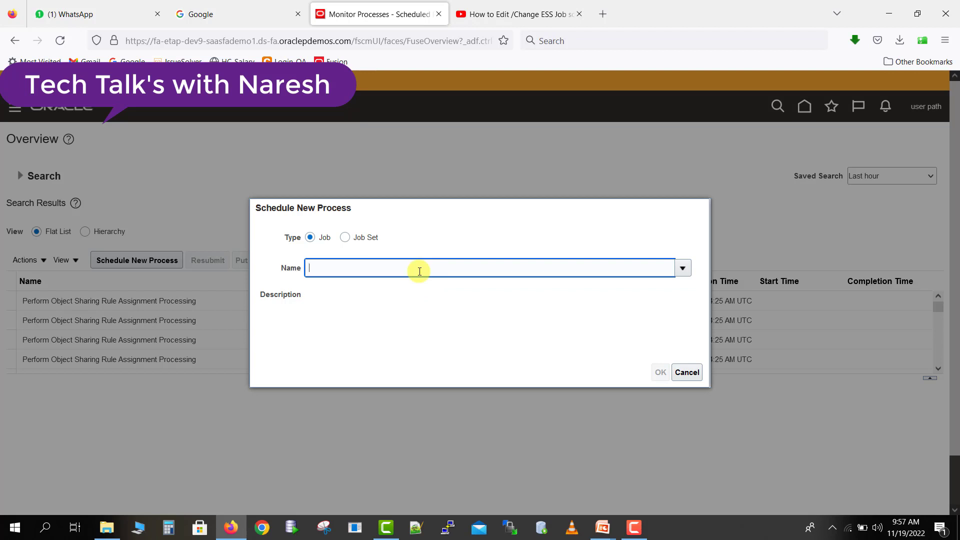
{"action": "type", "text": "Refresh%start%order%"}
{"action": "key", "text": "Tab"}
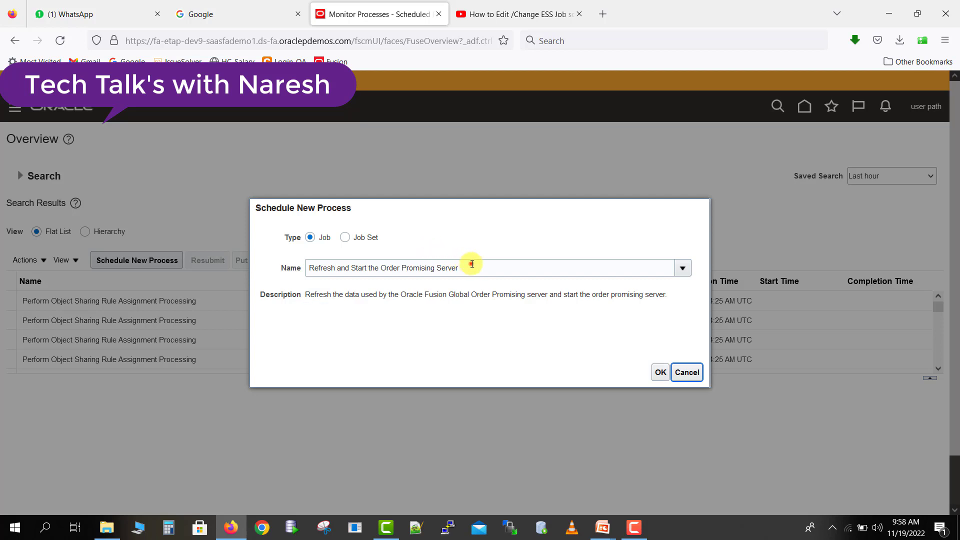
- Copy the job name into the empty note in Notepad++ and prefix it with "Ess jo name"
{"action": "left_click_drag", "start_coordinate": [471, 264], "coordinate": [280, 256]}
{"action": "key", "text": "ctrl+c"}
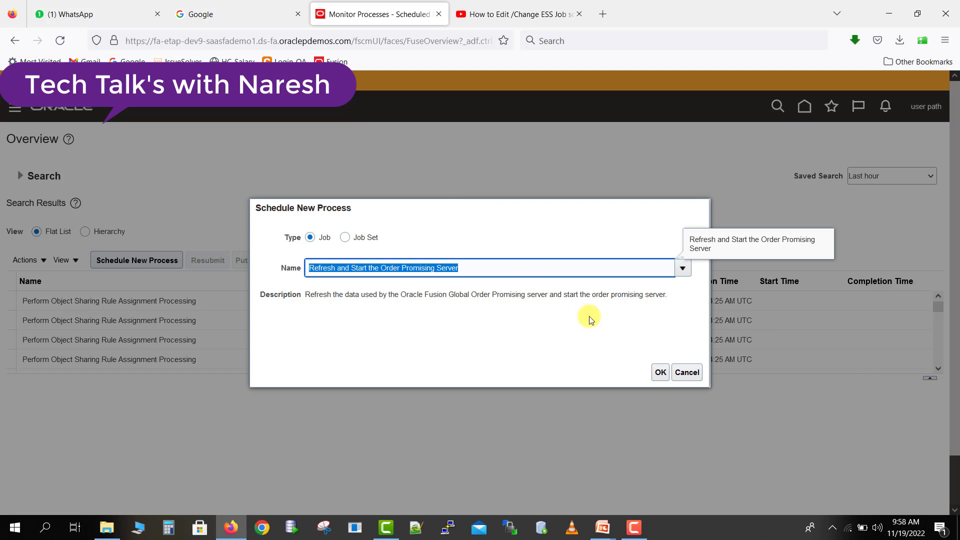
{"action": "left_click", "coordinate": [424, 526]}
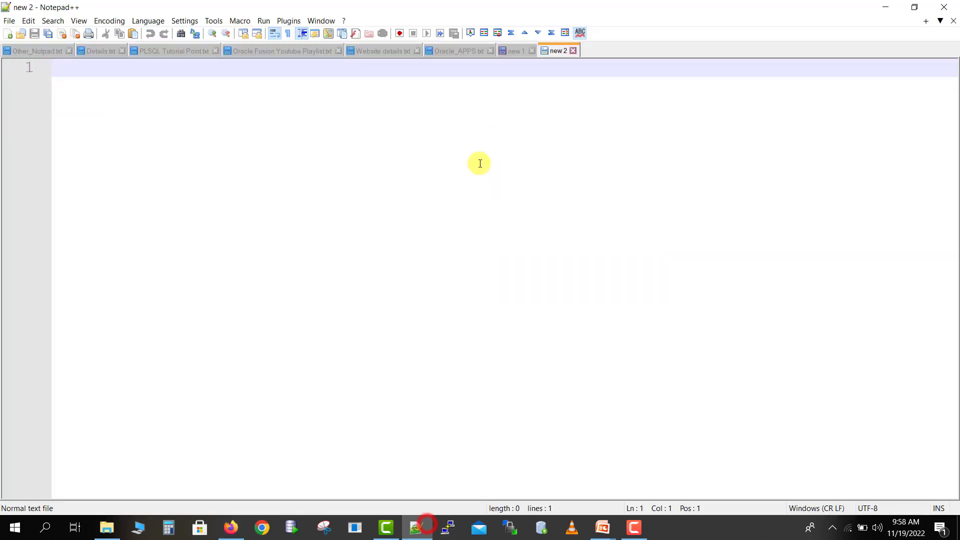
{"action": "key", "text": "ctrl+v"}
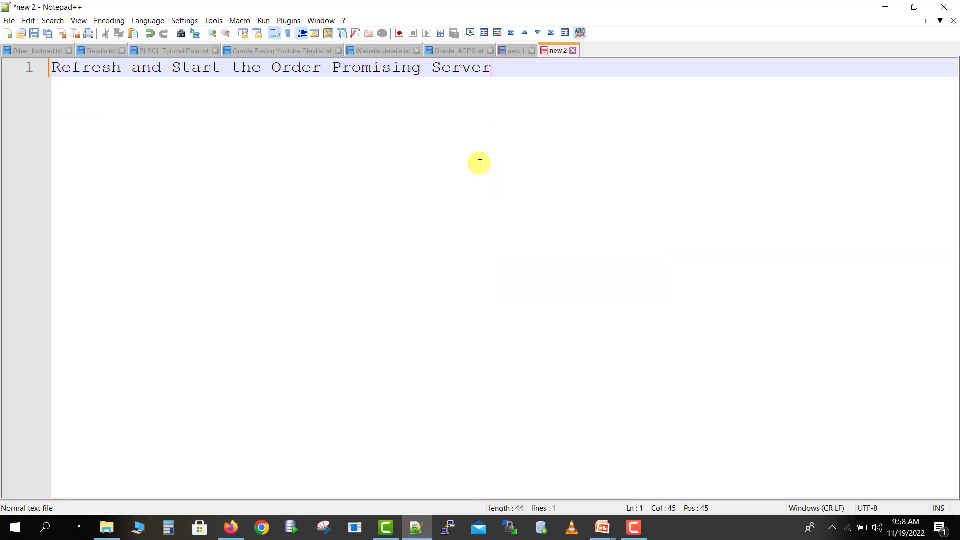
{"action": "key", "text": "Home"}
{"action": "type", "text": "E"}
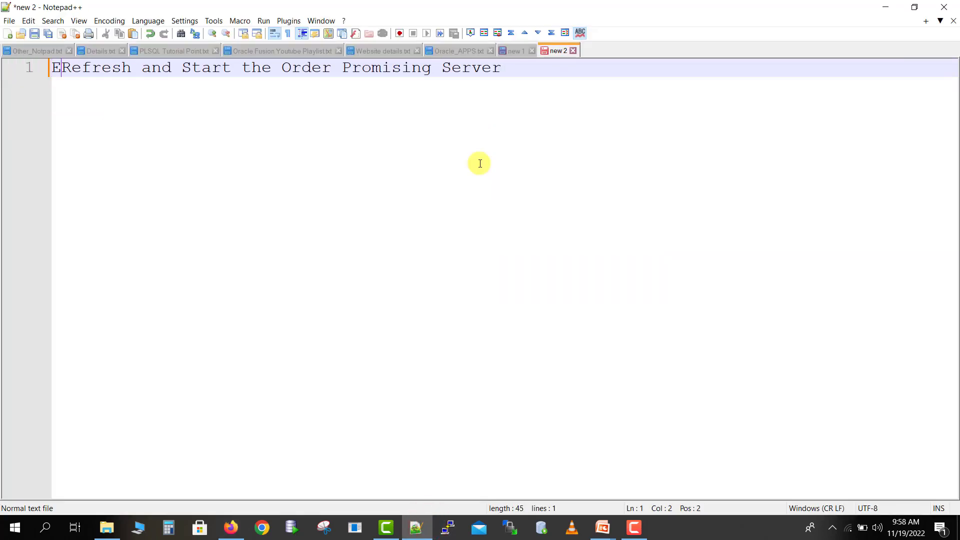
{"action": "type", "text": "ss j"}
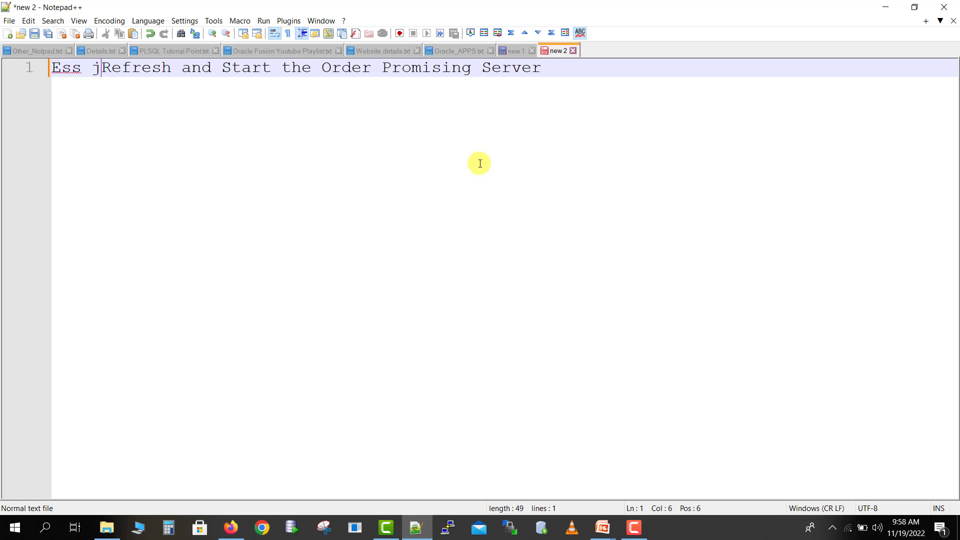
{"action": "type", "text": "o nameRefr"}
{"action": "key", "text": "BackSpace"}
{"action": "type", "text": "me:"}
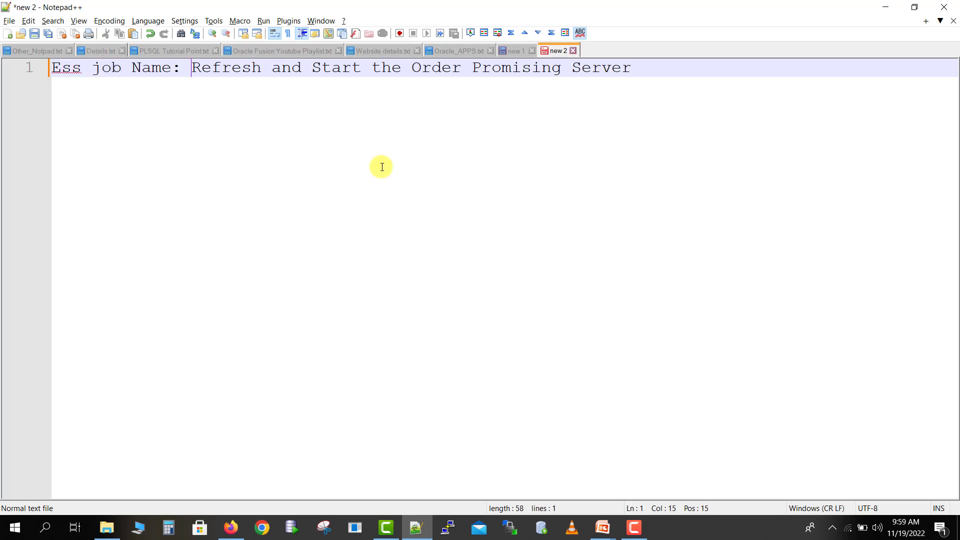
- Return to Oracle Fusion in the browser, accept the chosen job and enable only its On Hand parameter
{"action": "key", "text": "alt+Tab"}
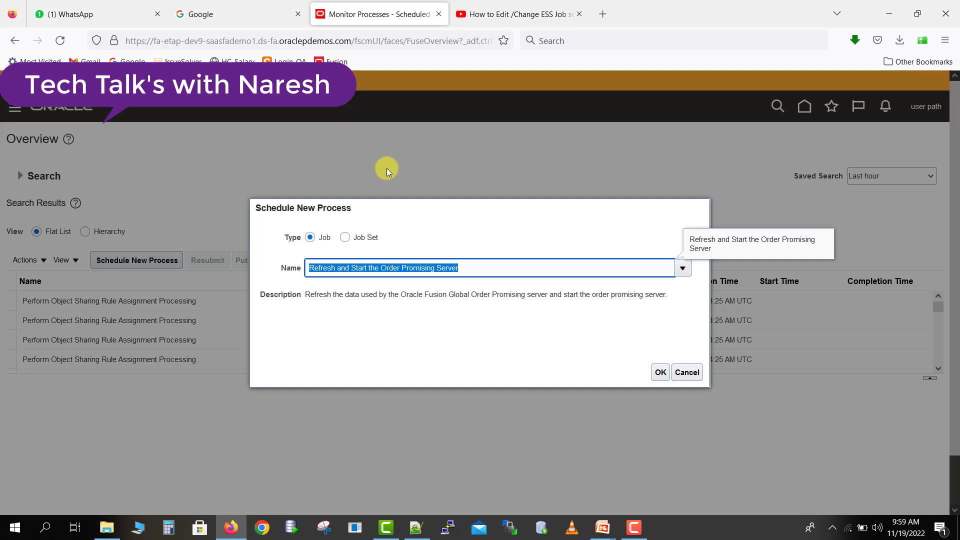
{"action": "left_click", "coordinate": [662, 379]}
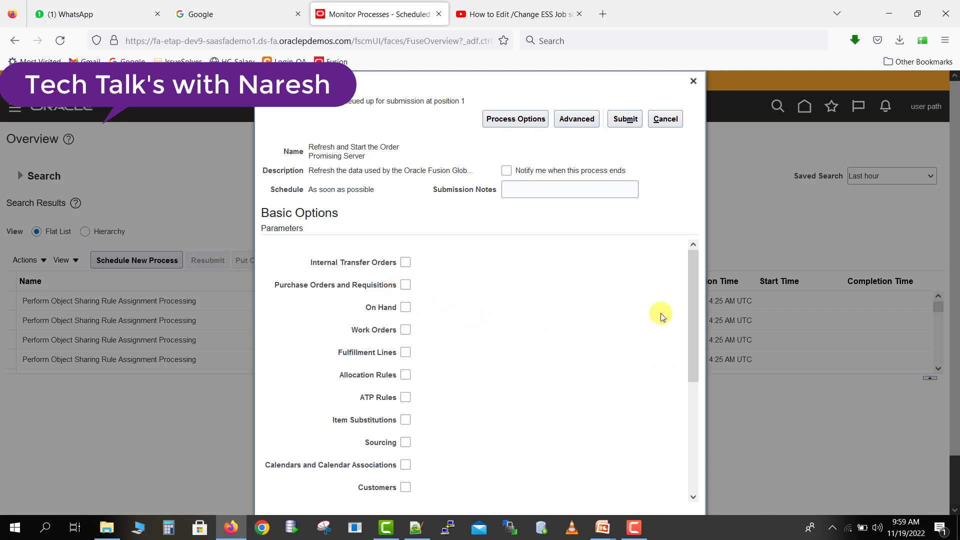
{"action": "left_click_drag", "start_coordinate": [697, 313], "coordinate": [667, 263]}
{"action": "left_click", "coordinate": [404, 307]}
{"action": "left_click", "coordinate": [406, 266]}
{"action": "left_click", "coordinate": [406, 308]}
{"action": "left_click", "coordinate": [405, 264]}
- In the advanced options, set the job to run using an Hourly/Minute schedule with 2 minutes between runs
{"action": "left_click", "coordinate": [580, 120]}
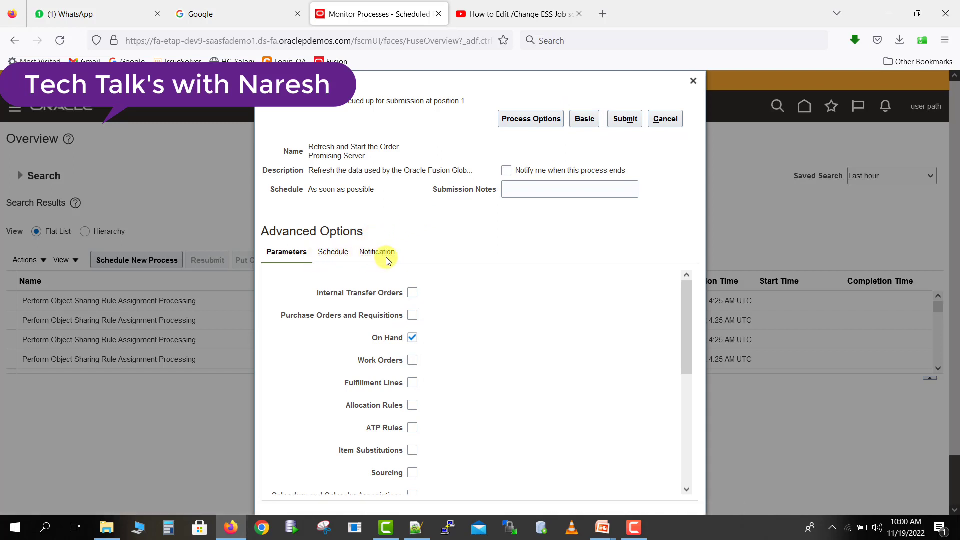
{"action": "left_click", "coordinate": [342, 254]}
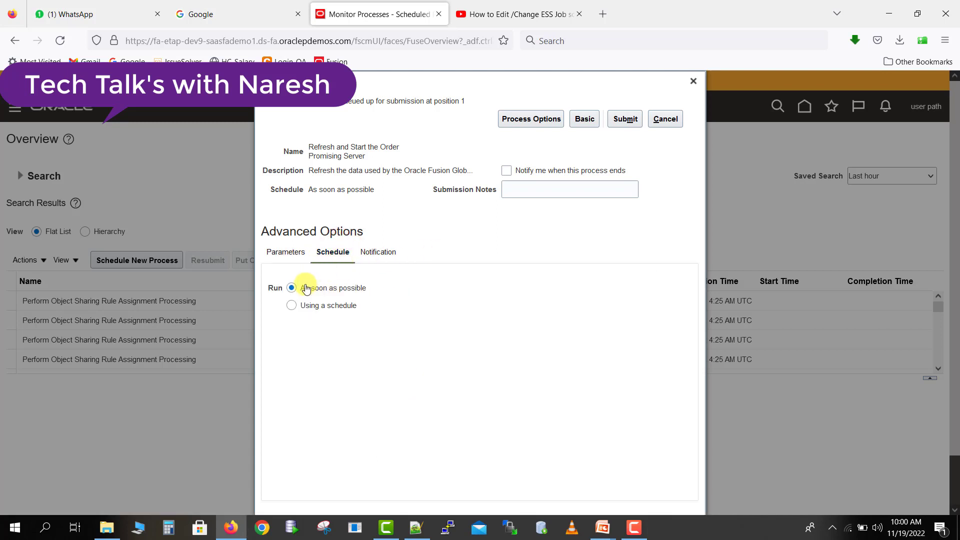
{"action": "left_click", "coordinate": [292, 308]}
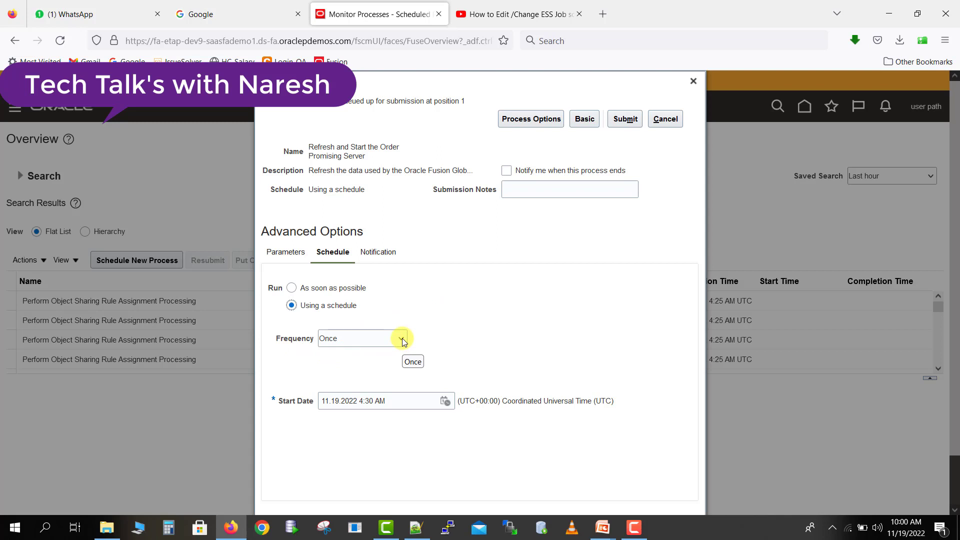
{"action": "left_click", "coordinate": [402, 339]}
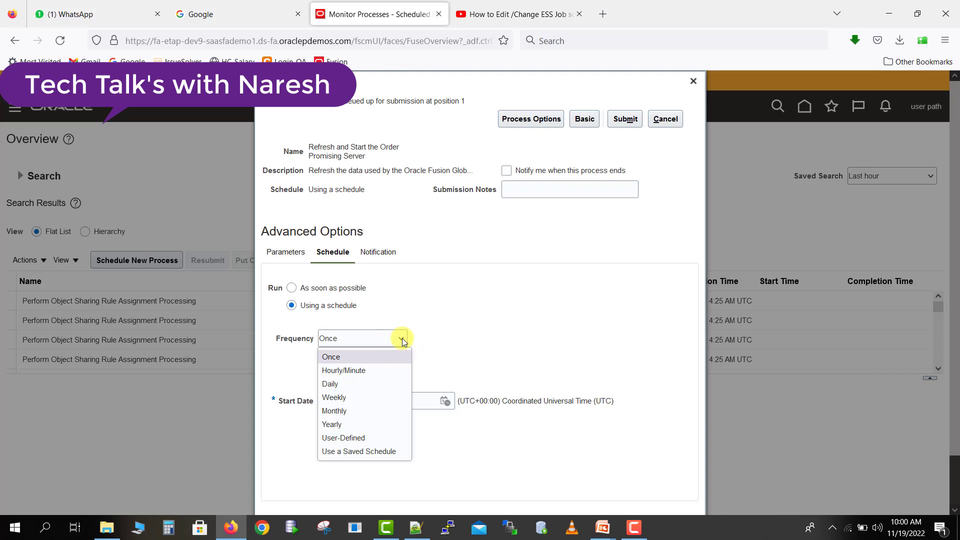
{"action": "left_click", "coordinate": [364, 439]}
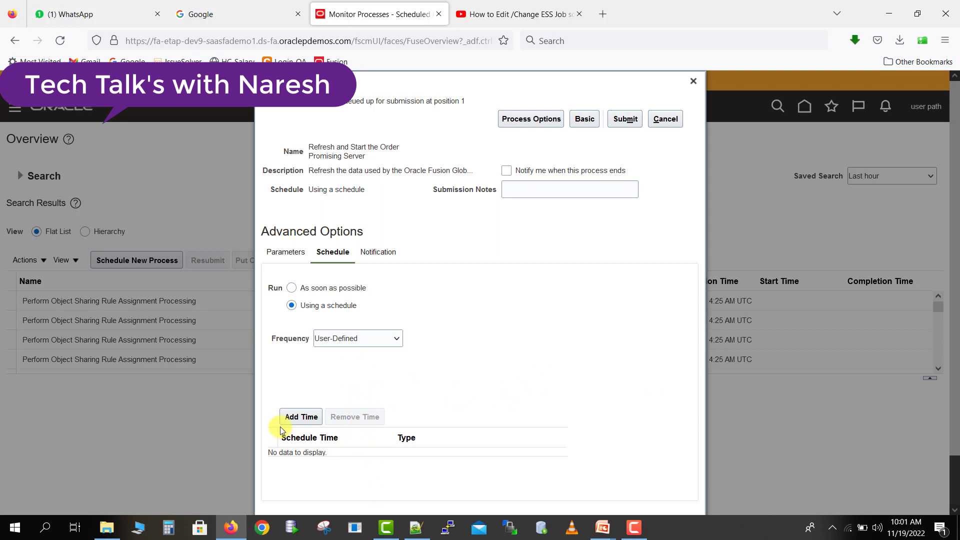
{"action": "left_click", "coordinate": [399, 337]}
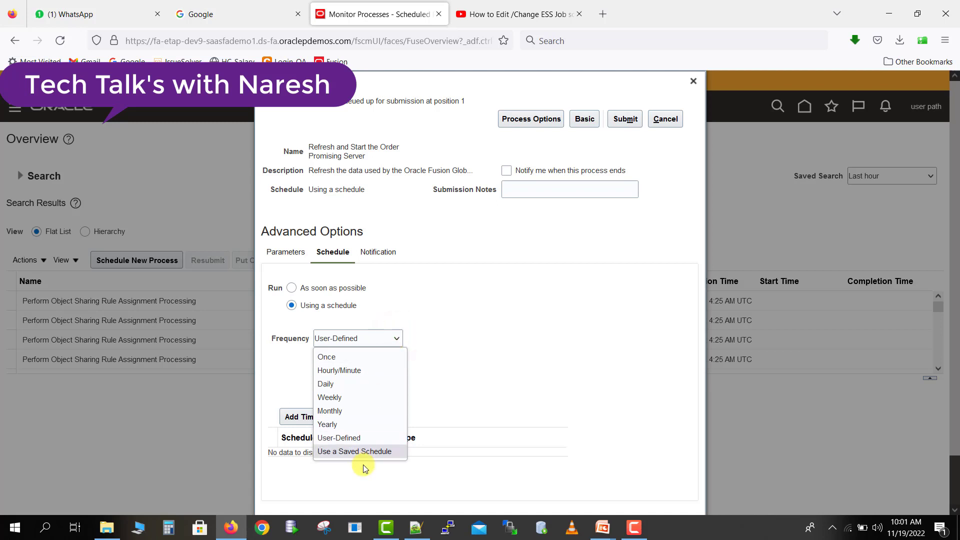
{"action": "left_click", "coordinate": [398, 369]}
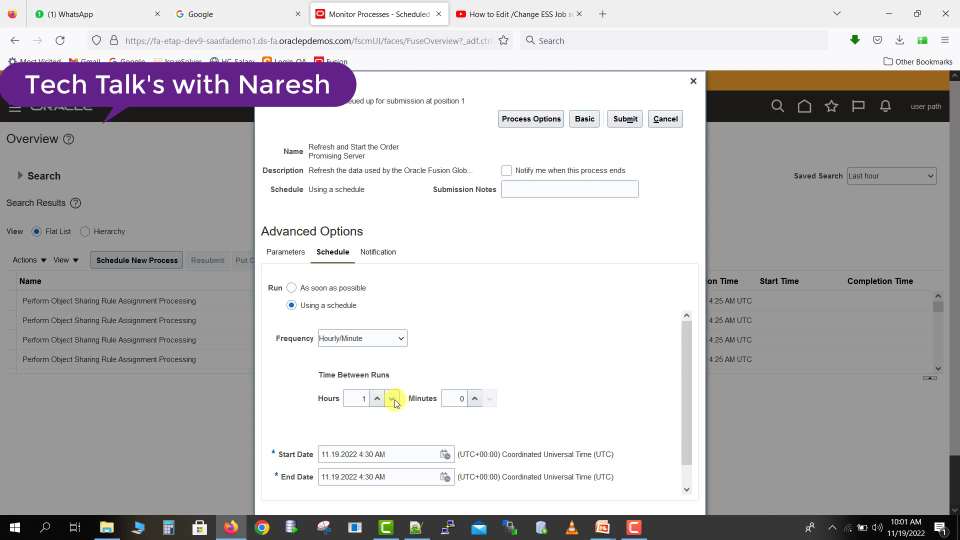
{"action": "left_click", "coordinate": [472, 399]}
- Set the schedule's end date to 11.20.2022 4:30 AM
{"action": "scroll", "coordinate": [559, 328], "scroll_direction": "down", "scroll_amount": 1}
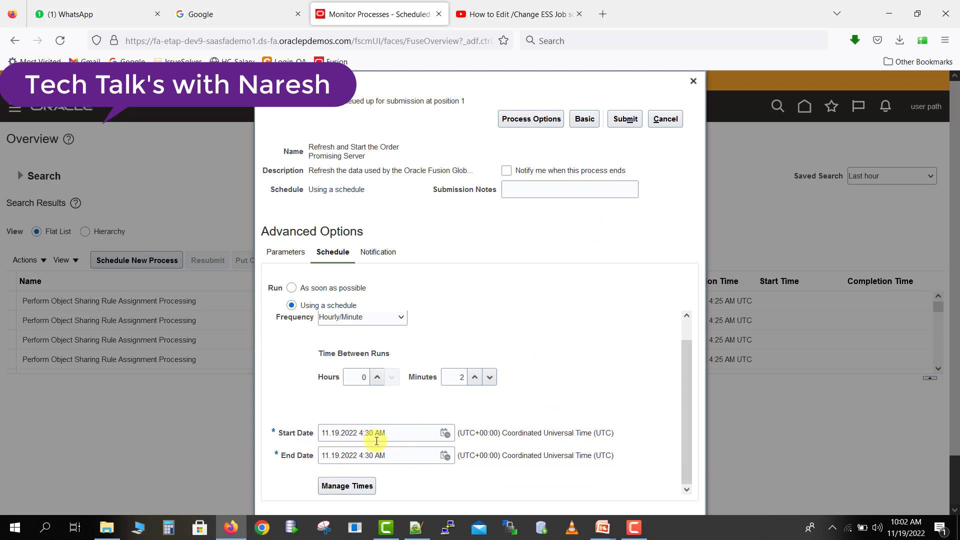
{"action": "left_click", "coordinate": [445, 456]}
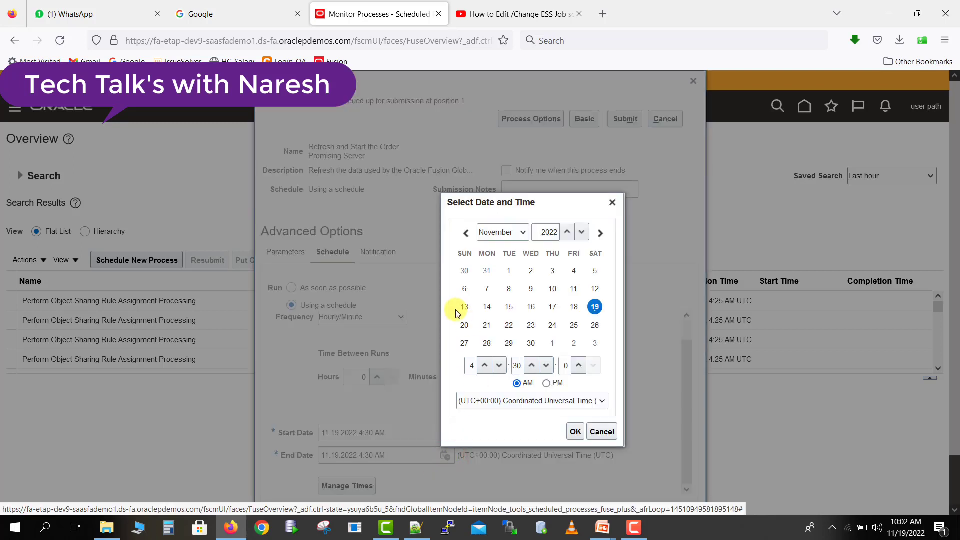
{"action": "left_click", "coordinate": [464, 323]}
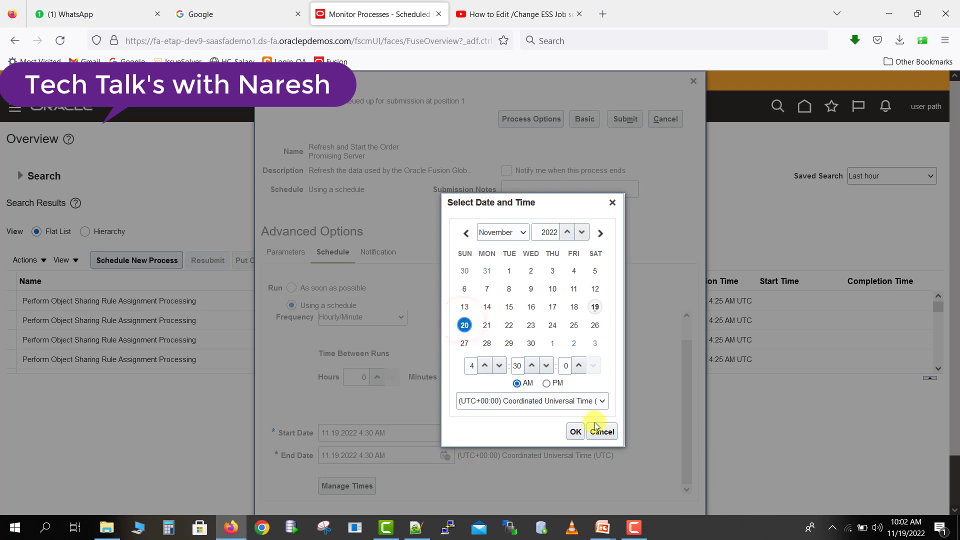
{"action": "left_click", "coordinate": [575, 432]}
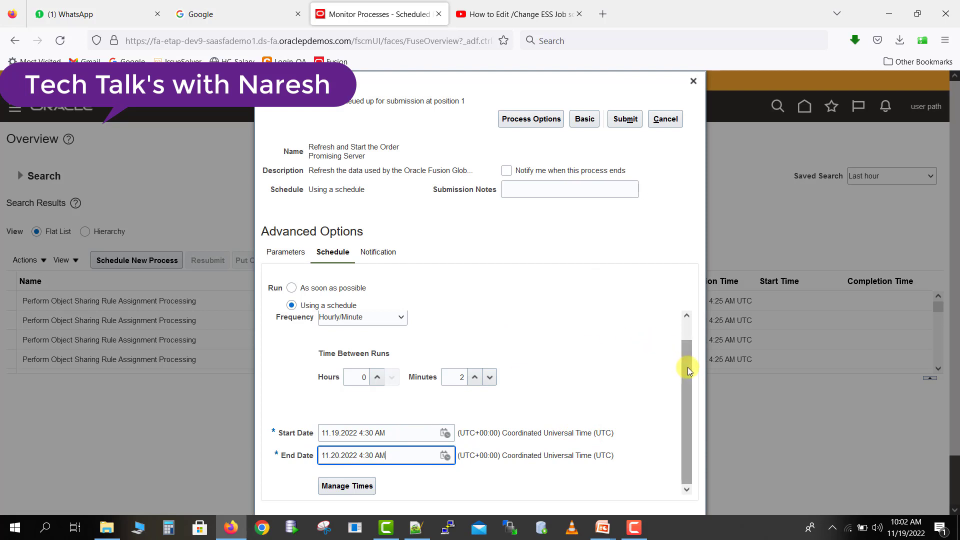
- Submit the scheduled process and close the confirmation
{"action": "left_click_drag", "start_coordinate": [688, 367], "coordinate": [688, 345]}
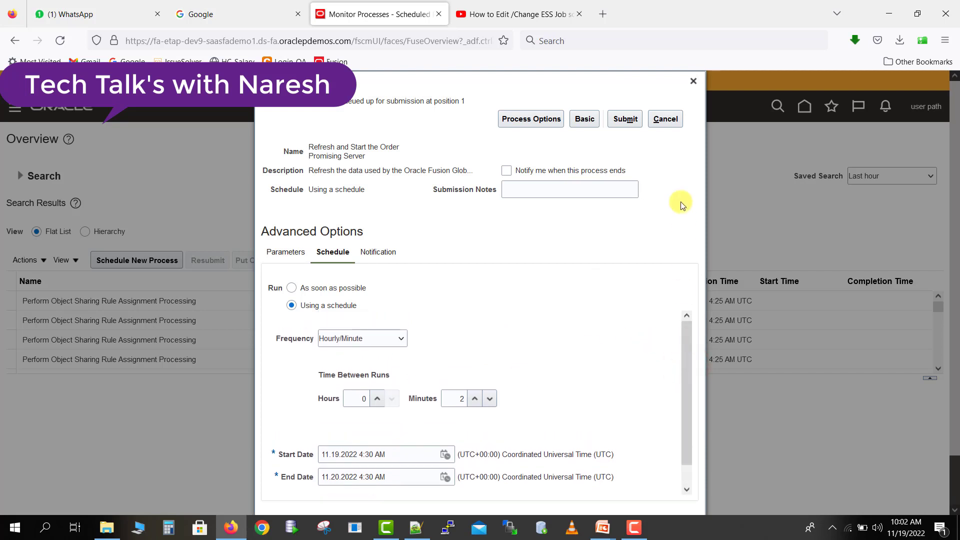
{"action": "left_click", "coordinate": [626, 120]}
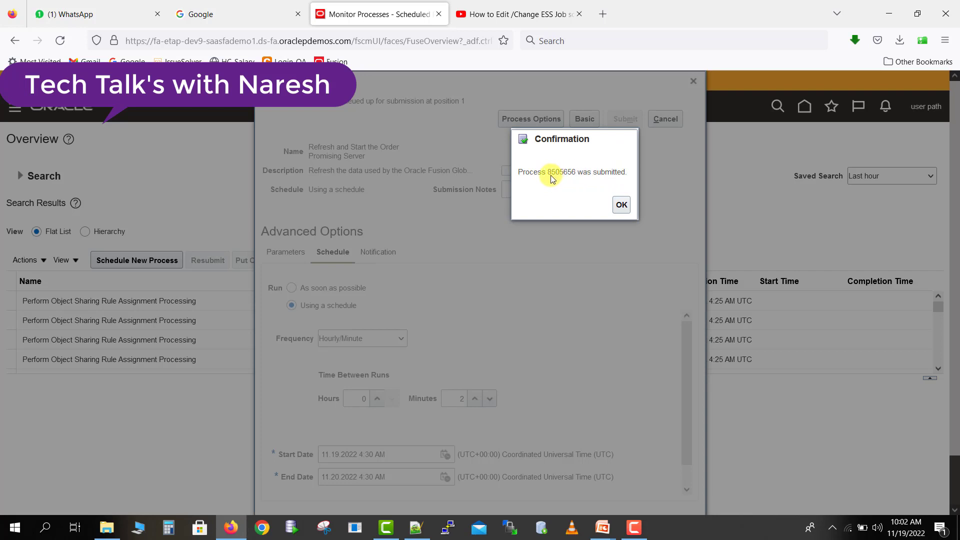
{"action": "mouse_move", "coordinate": [550, 173]}
{"action": "left_mouse_down"}
{"action": "mouse_move", "coordinate": [577, 171]}
{"action": "mouse_move", "coordinate": [548, 171]}
{"action": "left_mouse_up"}
{"action": "left_click", "coordinate": [620, 204]}
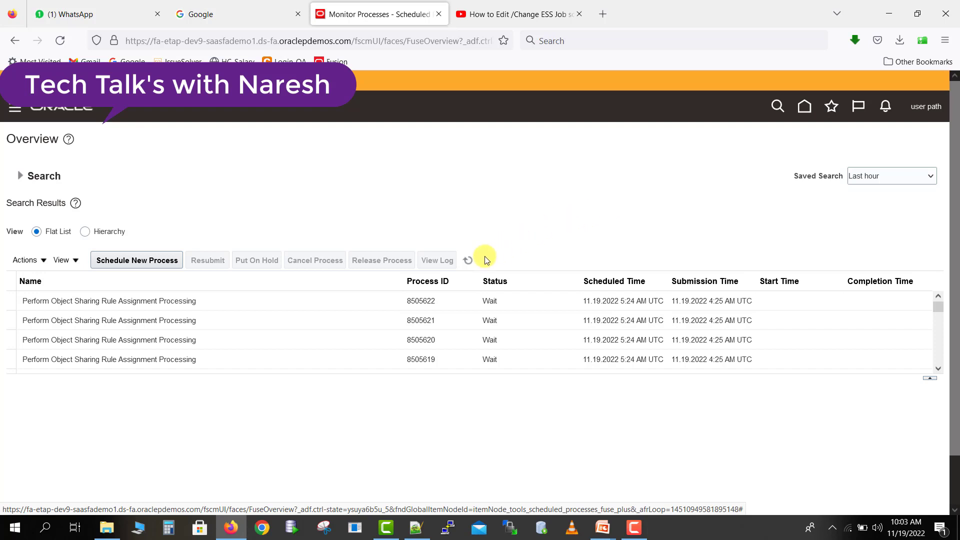
- Refresh the scheduled processes list repeatedly to check the status of the Refresh and Start the Order Promising Server runs
{"action": "left_click", "coordinate": [469, 260]}
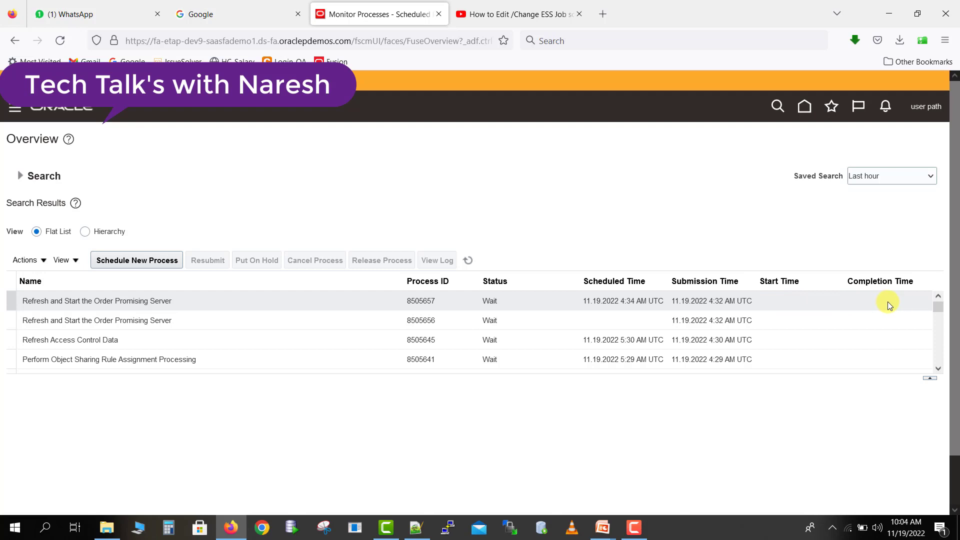
{"action": "left_click", "coordinate": [467, 260]}
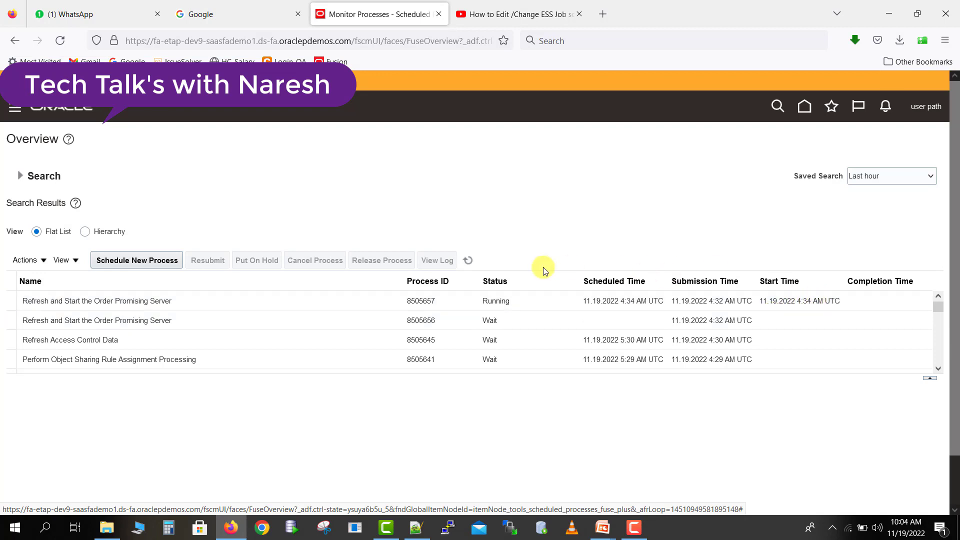
{"action": "left_click", "coordinate": [469, 260]}
{"action": "left_click", "coordinate": [469, 260]}
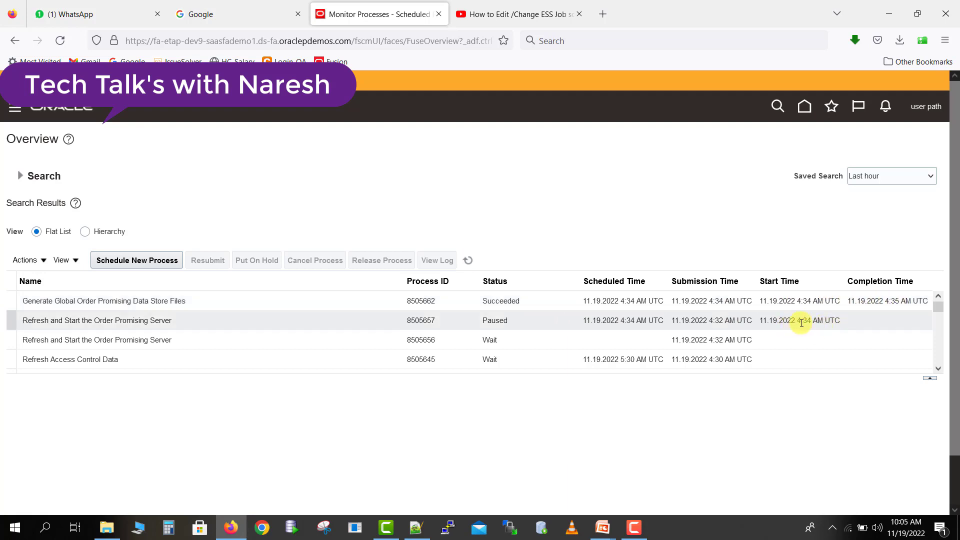
{"action": "left_click", "coordinate": [472, 258]}
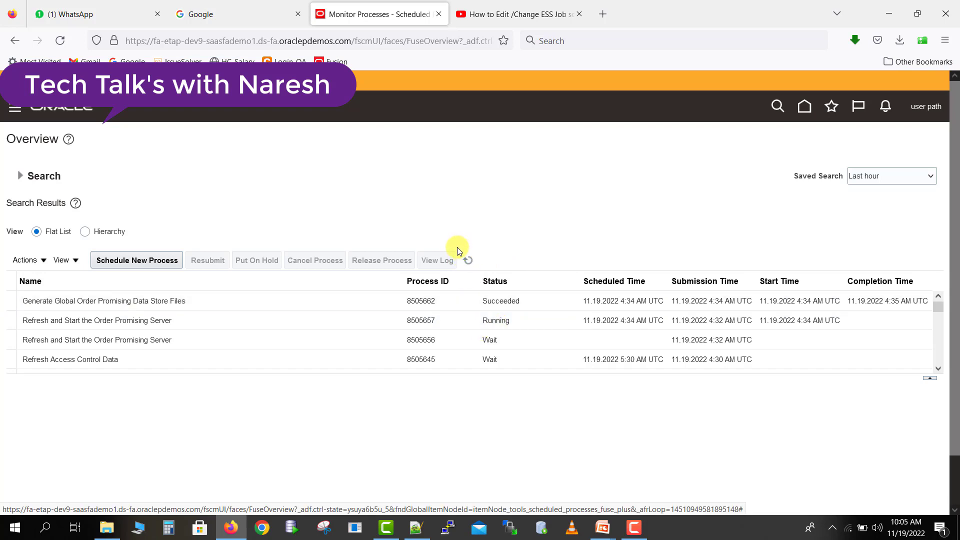
{"action": "left_click", "coordinate": [466, 258]}
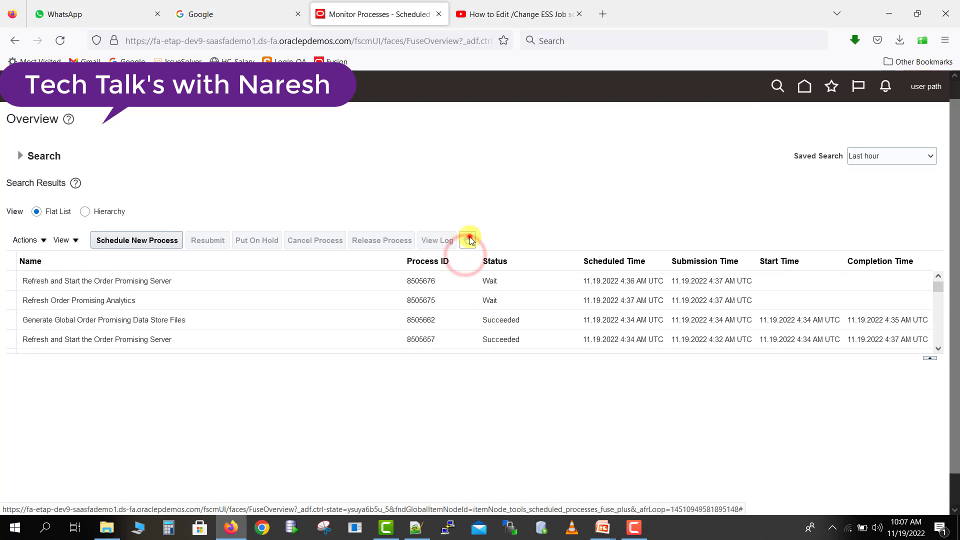
{"action": "left_click", "coordinate": [469, 238]}
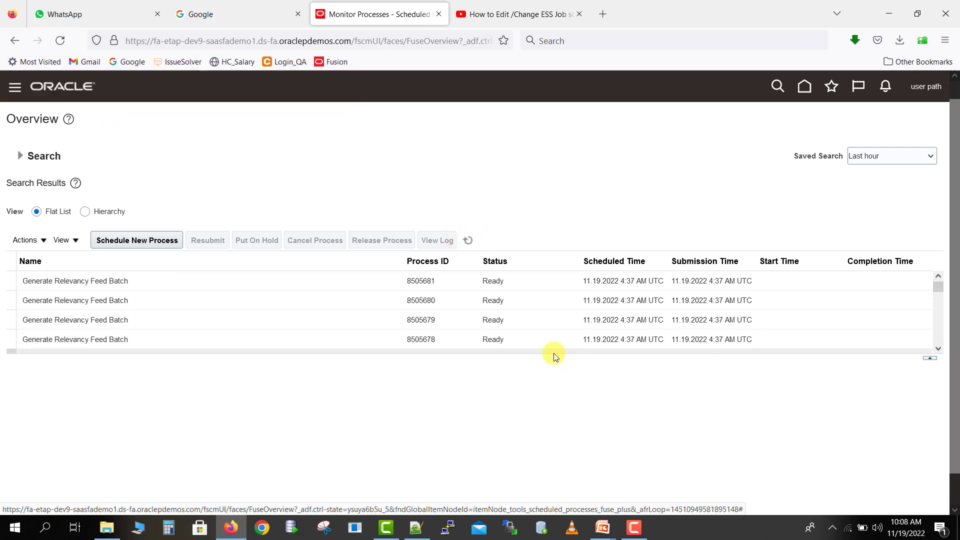
- Look through the flat list of scheduled processes for the Refresh and Start the Order Promising Server runs and refresh it
{"action": "left_click", "coordinate": [937, 280]}
{"action": "left_click", "coordinate": [939, 349]}
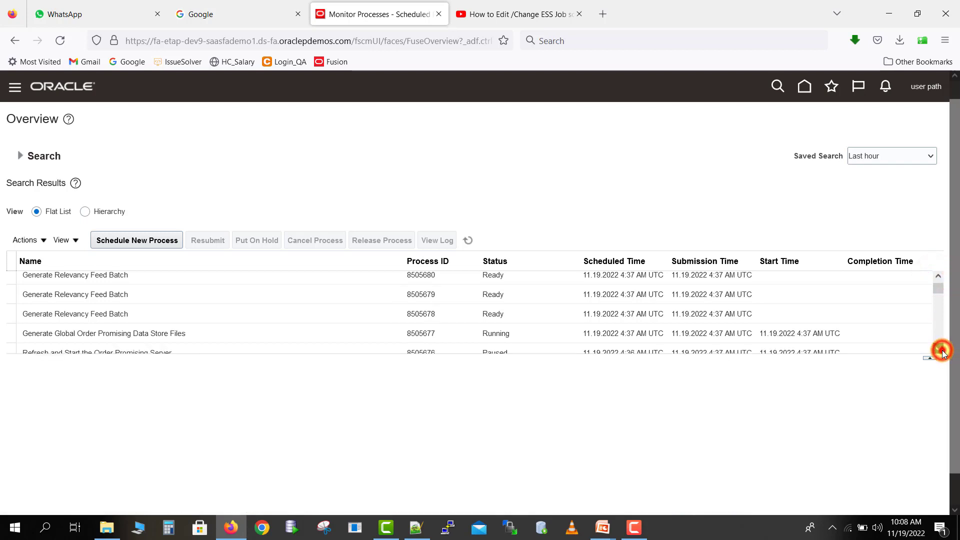
{"action": "left_click", "coordinate": [939, 349]}
{"action": "left_click", "coordinate": [939, 349]}
{"action": "left_click", "coordinate": [939, 349]}
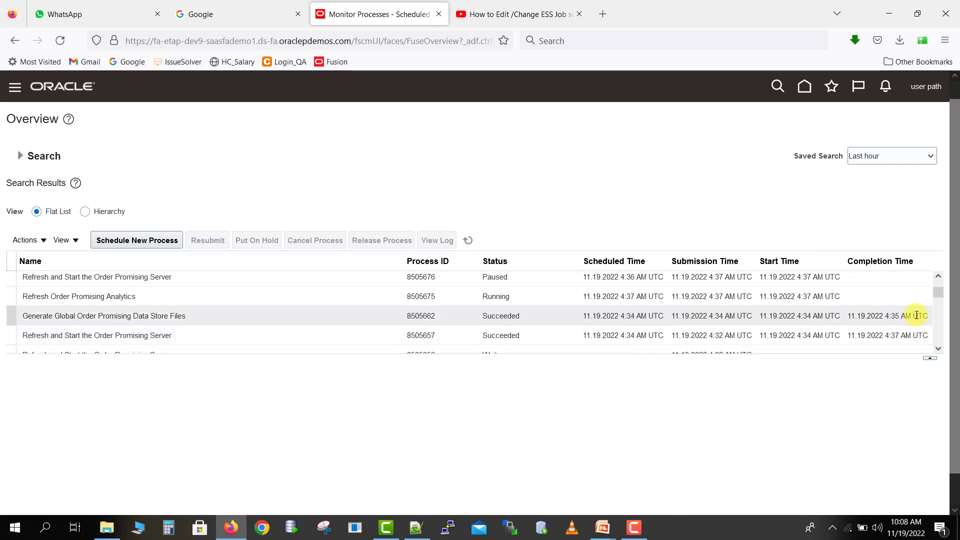
{"action": "left_click", "coordinate": [938, 279]}
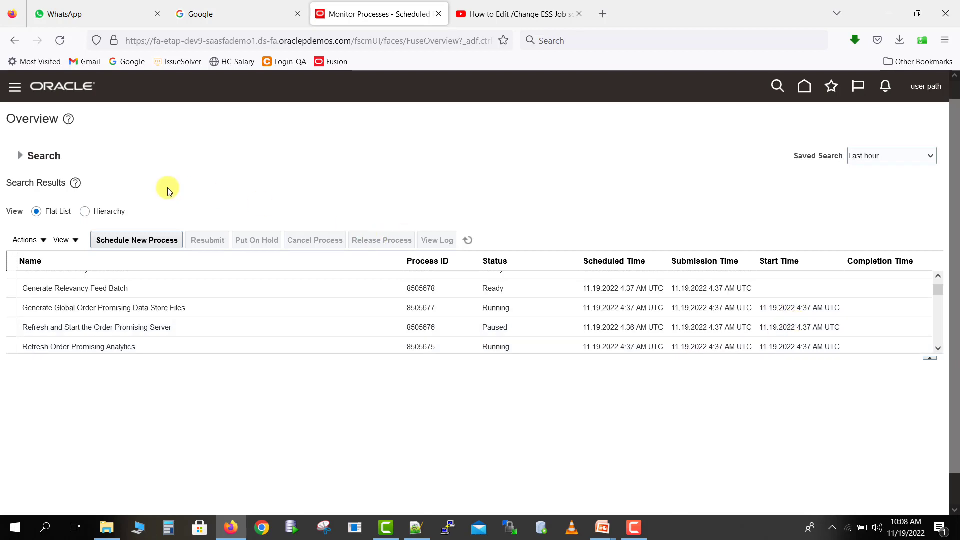
{"action": "left_click", "coordinate": [469, 241]}
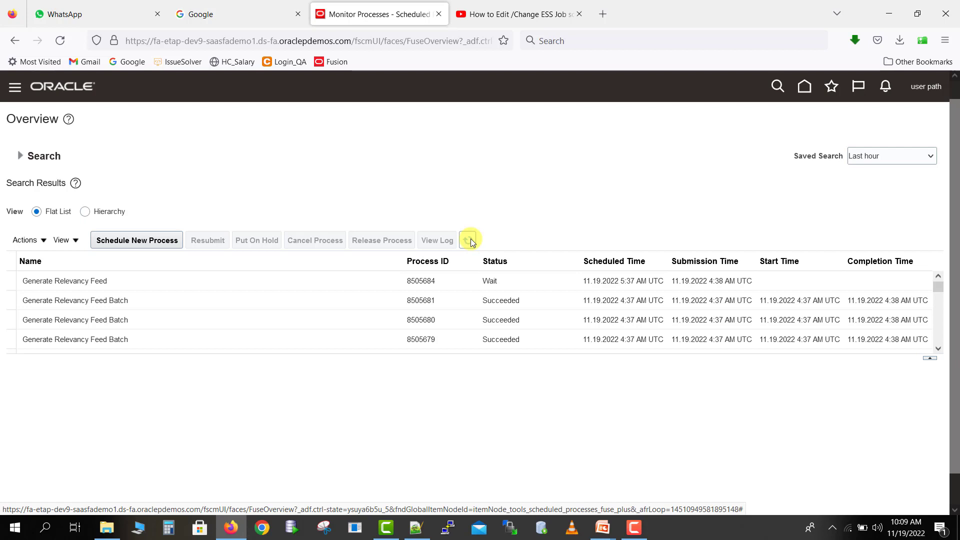
- Show the processes in the Hierarchy view and expand the parent Refresh and Start the Order Promising Server process to examine its runs
{"action": "left_click", "coordinate": [83, 213]}
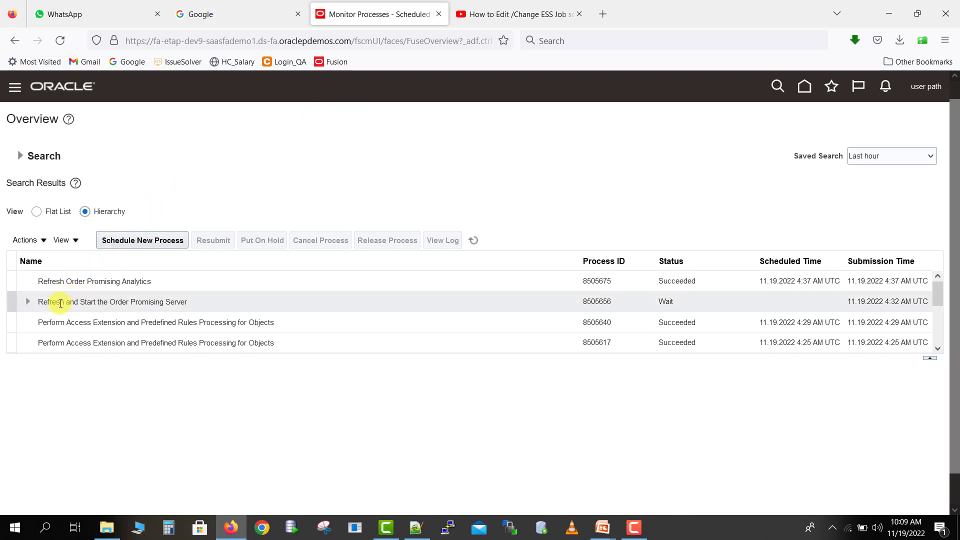
{"action": "left_click", "coordinate": [28, 302]}
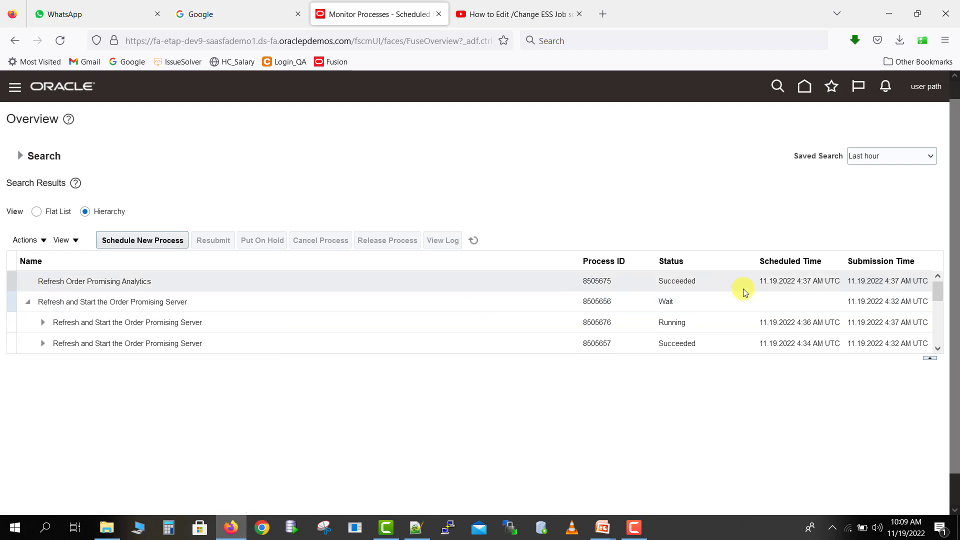
{"action": "left_click", "coordinate": [939, 347]}
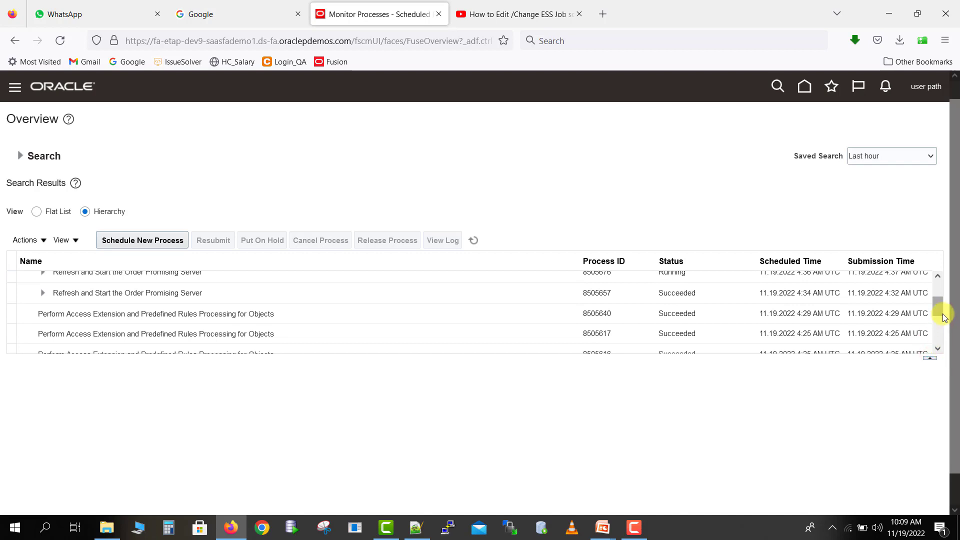
{"action": "mouse_move", "coordinate": [941, 309]}
{"action": "left_mouse_down"}
{"action": "mouse_move", "coordinate": [936, 290]}
{"action": "mouse_move", "coordinate": [938, 303]}
{"action": "left_mouse_up"}
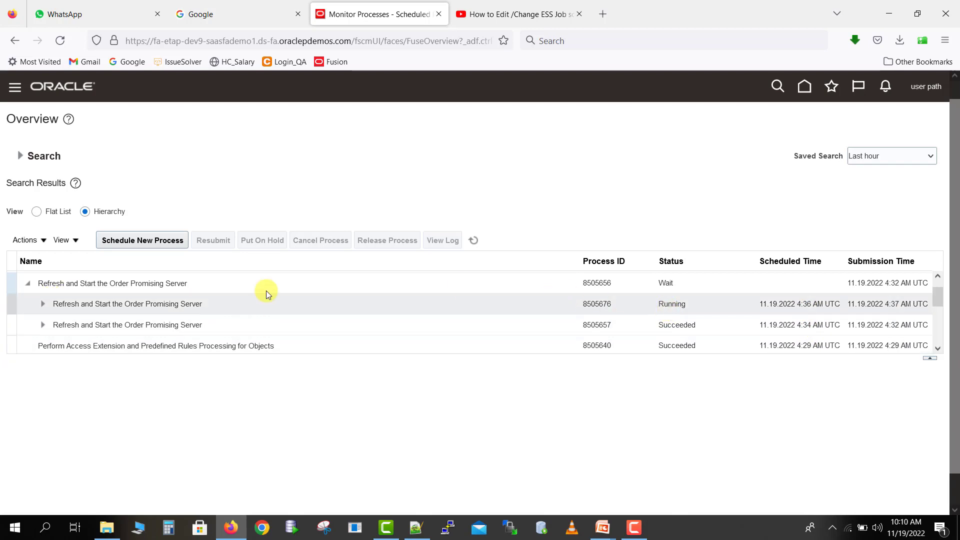
- Expand the 4:34 AM and 4:36 AM runs of Refresh and Start the Order Promising Server to examine their subprocesses
{"action": "left_click", "coordinate": [44, 328]}
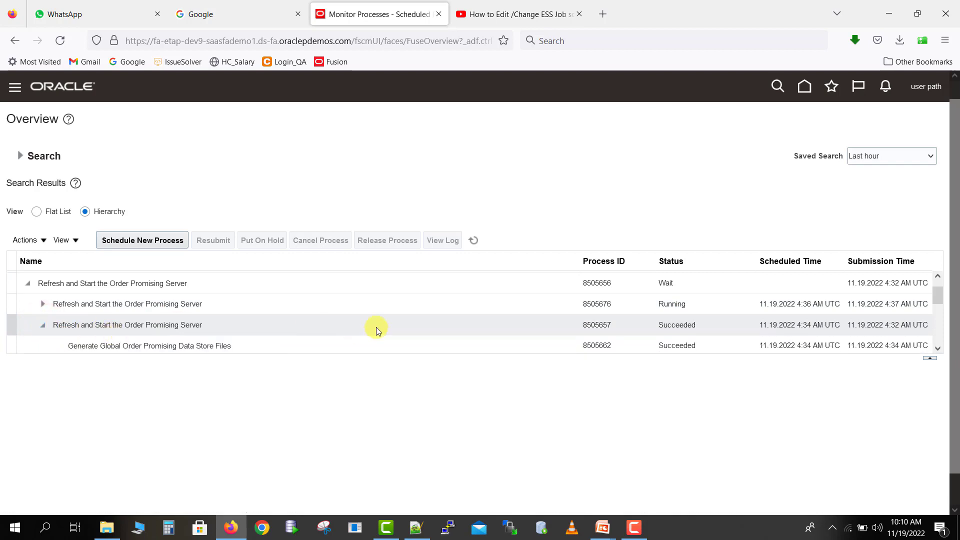
{"action": "left_click", "coordinate": [938, 349]}
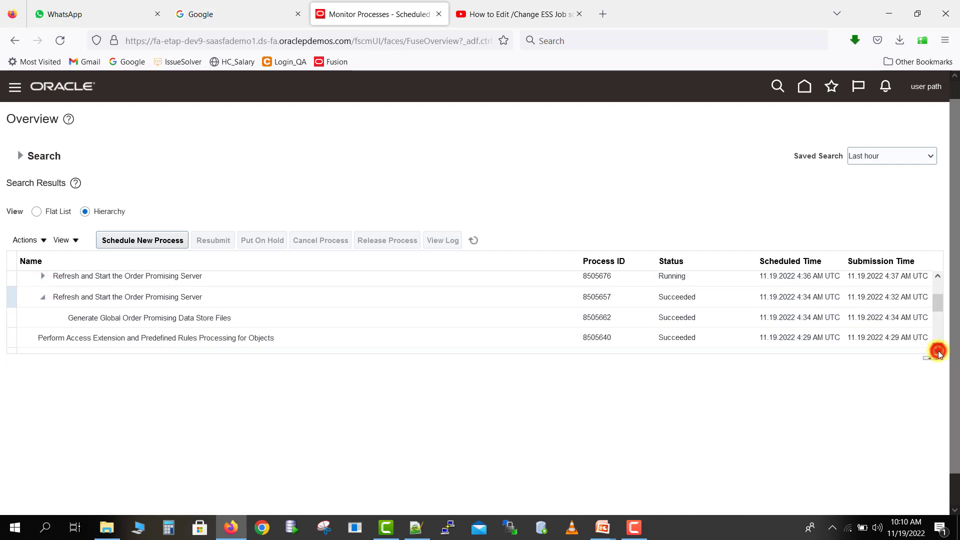
{"action": "left_click", "coordinate": [938, 349]}
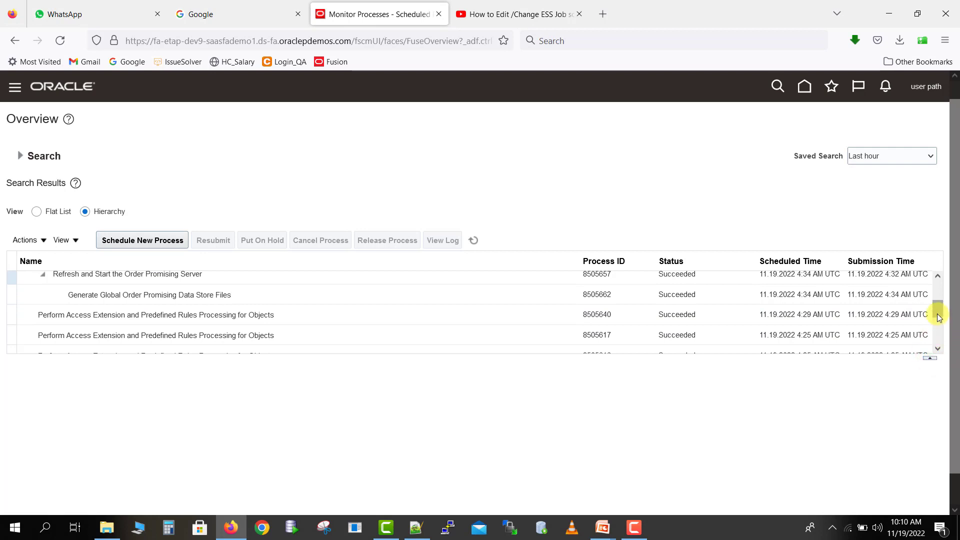
{"action": "left_click_drag", "start_coordinate": [937, 313], "coordinate": [936, 300]}
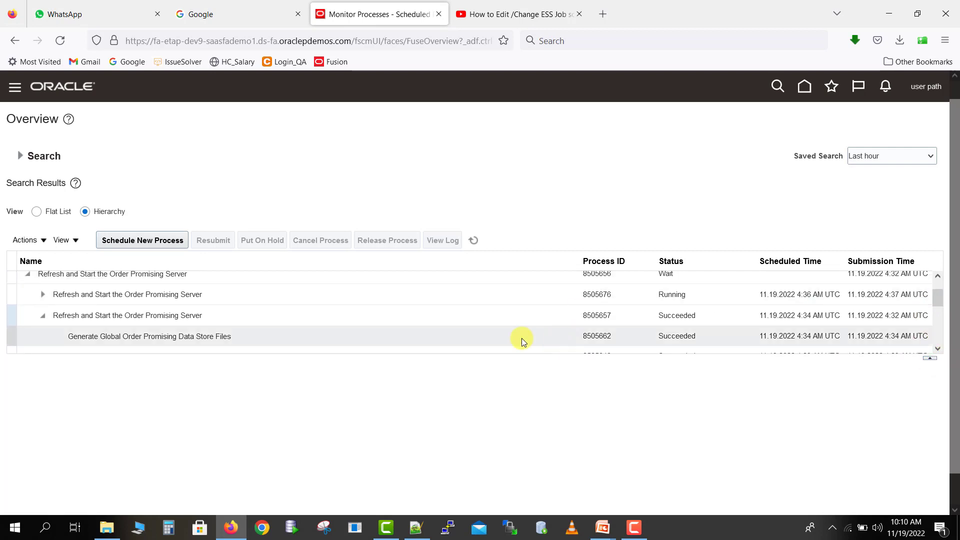
{"action": "left_click", "coordinate": [43, 296]}
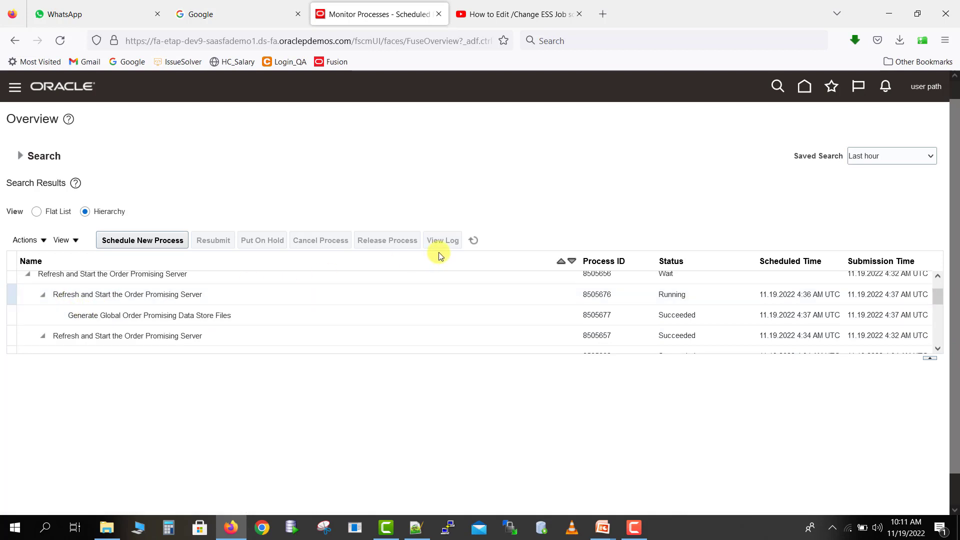
- Refresh the process hierarchy and expand the parent Refresh and Start the Order Promising Server process again to check its runs' statuses
{"action": "left_click", "coordinate": [473, 242]}
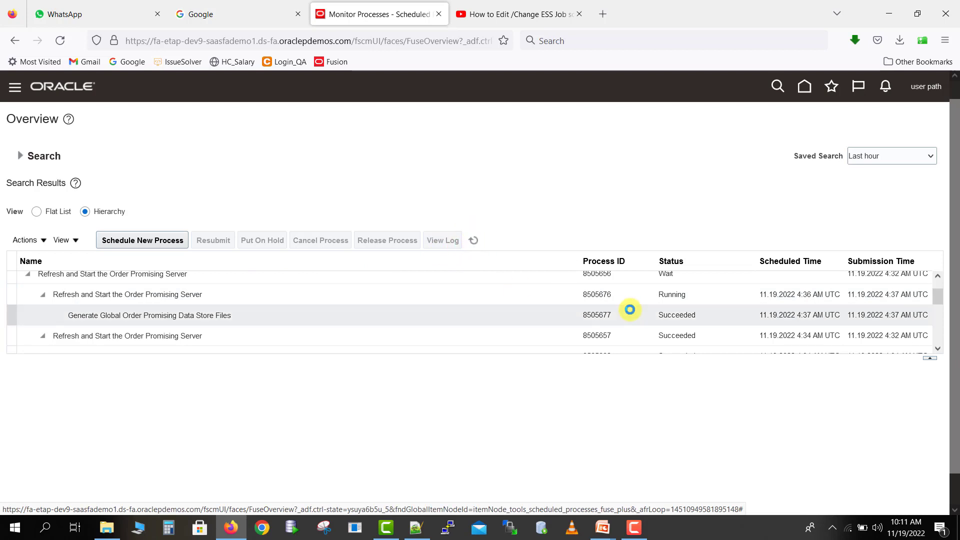
{"action": "left_click", "coordinate": [683, 297]}
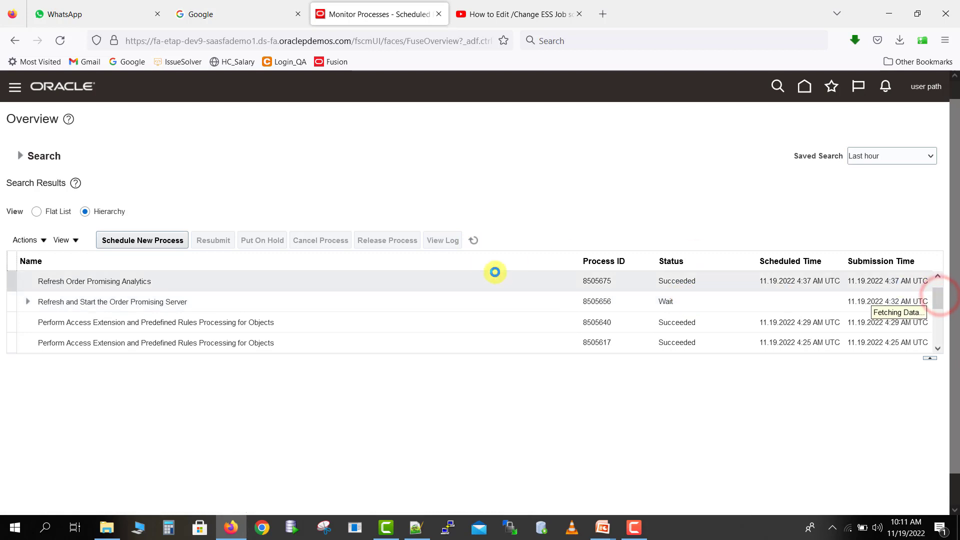
{"action": "left_click", "coordinate": [29, 304]}
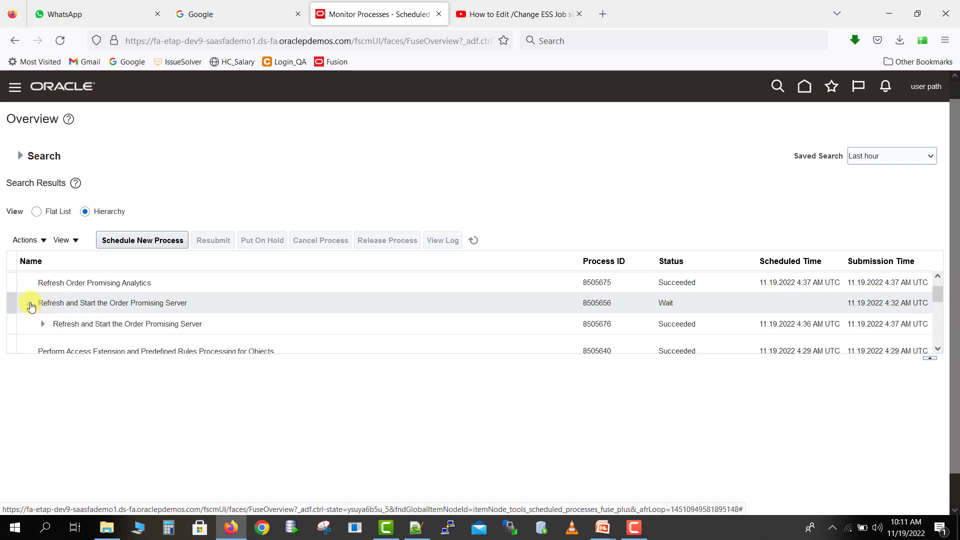
{"action": "scroll", "coordinate": [937, 300], "scroll_direction": "down", "scroll_amount": 2}
{"action": "left_click_drag", "start_coordinate": [939, 307], "coordinate": [939, 308]}
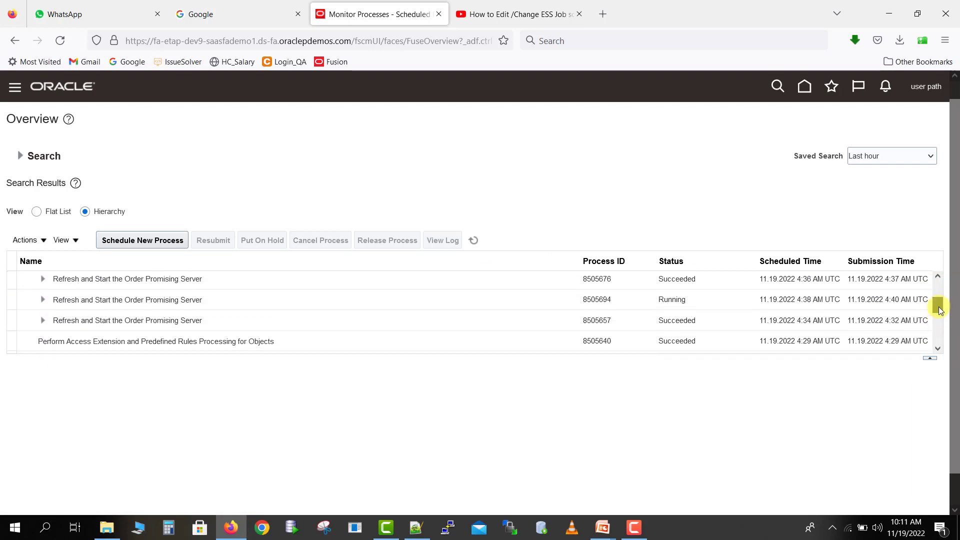
{"action": "scroll", "coordinate": [939, 309], "scroll_direction": "up", "scroll_amount": 1}
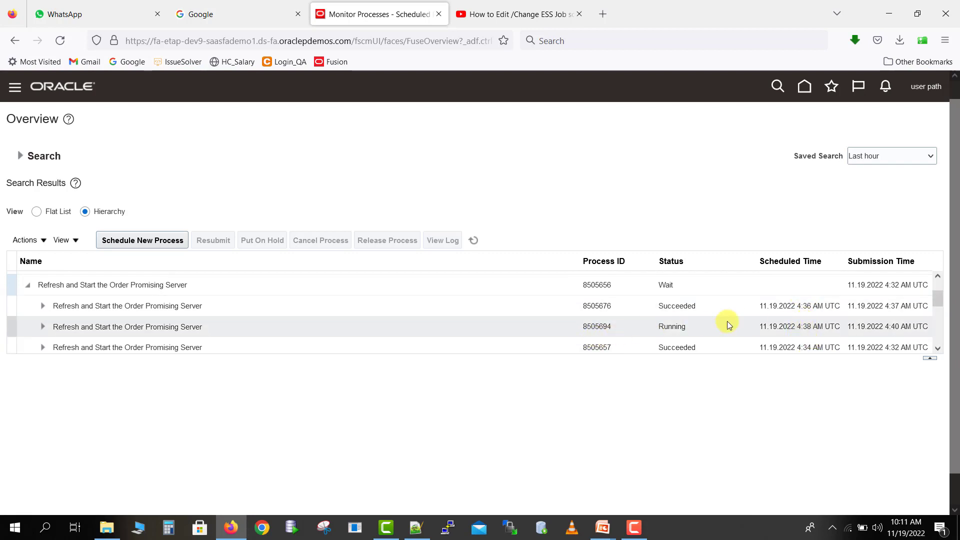
{"action": "left_click_drag", "start_coordinate": [940, 296], "coordinate": [937, 278]}
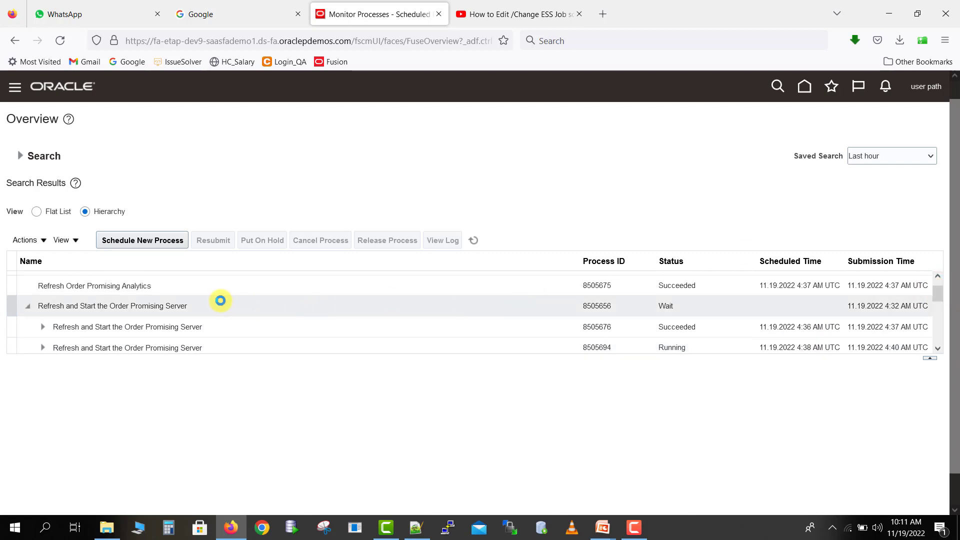
- Select the parent Refresh and Start the Order Promising Server process and examine its status details and process details
{"action": "left_click", "coordinate": [220, 300]}
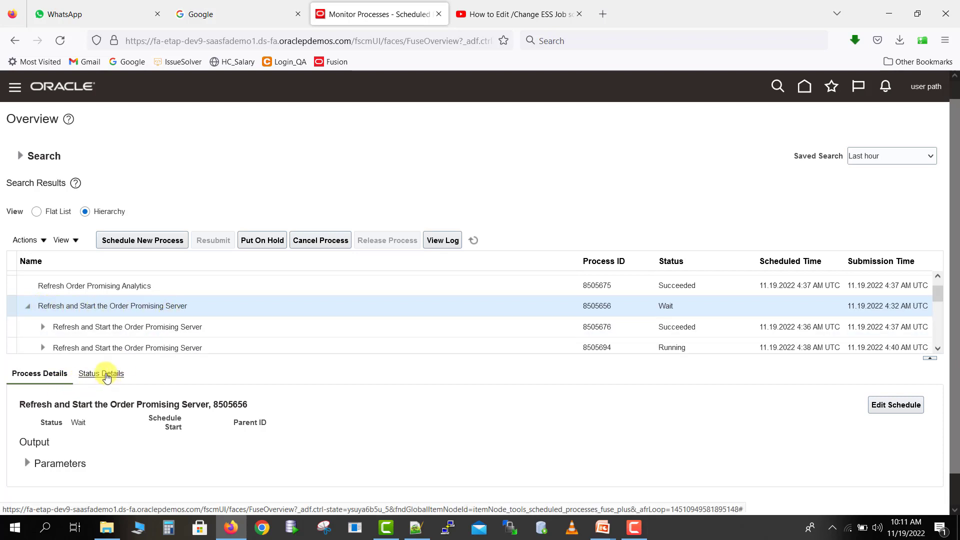
{"action": "left_click", "coordinate": [106, 374]}
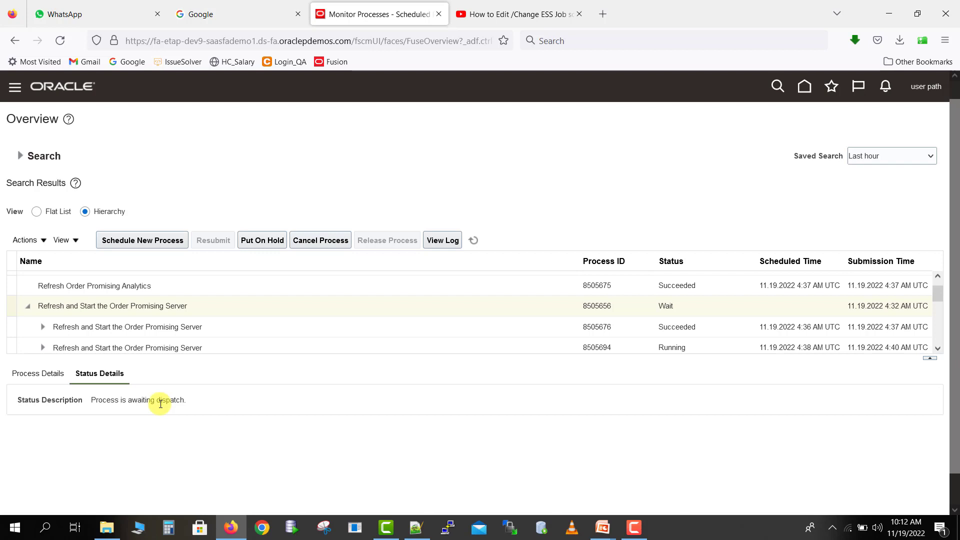
{"action": "left_click", "coordinate": [49, 376]}
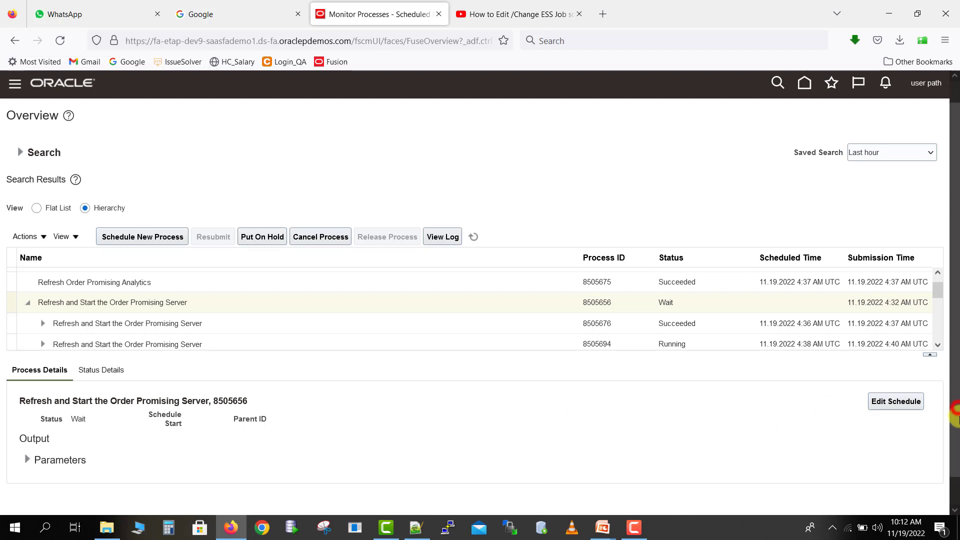
- Open the selected parent process's schedule for editing and look through its calculated run times
{"action": "scroll", "coordinate": [956, 411], "scroll_direction": "down", "scroll_amount": 1}
{"action": "left_click", "coordinate": [900, 396]}
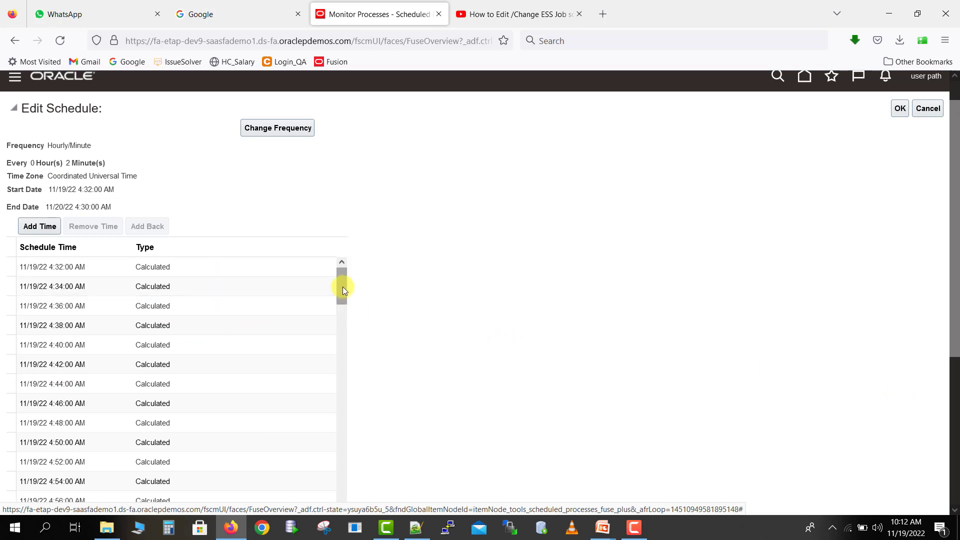
{"action": "left_click_drag", "start_coordinate": [343, 289], "coordinate": [340, 413]}
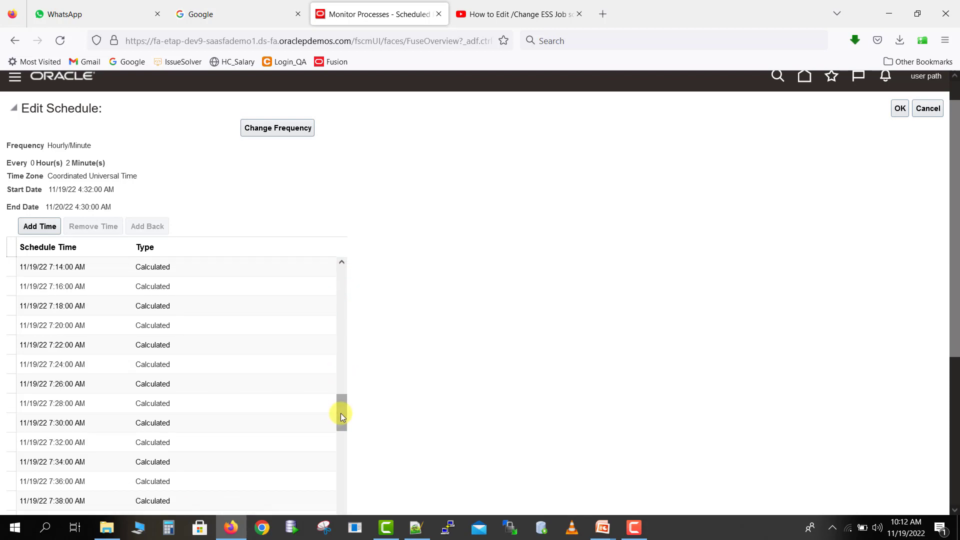
{"action": "left_click_drag", "start_coordinate": [340, 403], "coordinate": [336, 264]}
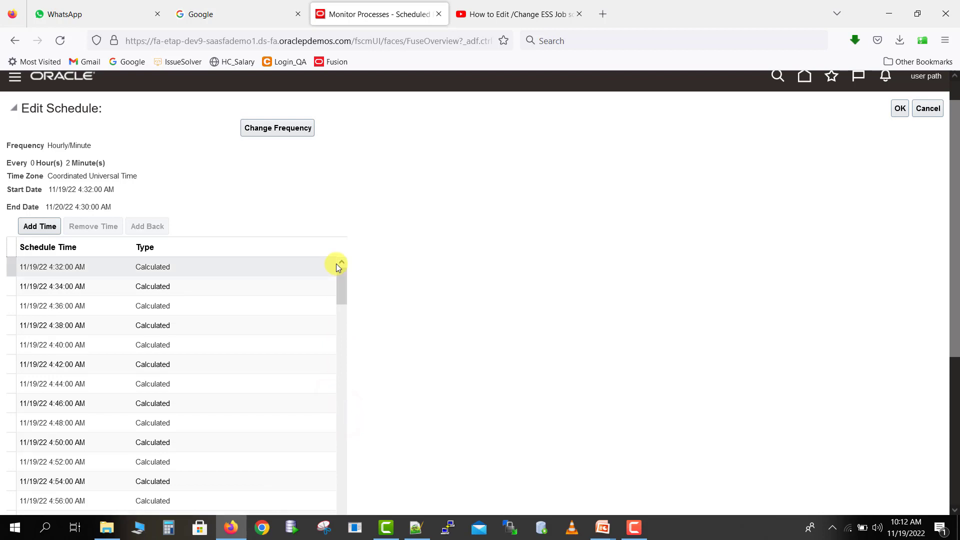
- Change the schedule frequency to every 5 hours 2 minutes, save the schedule and close the confirmation
{"action": "left_click", "coordinate": [295, 131]}
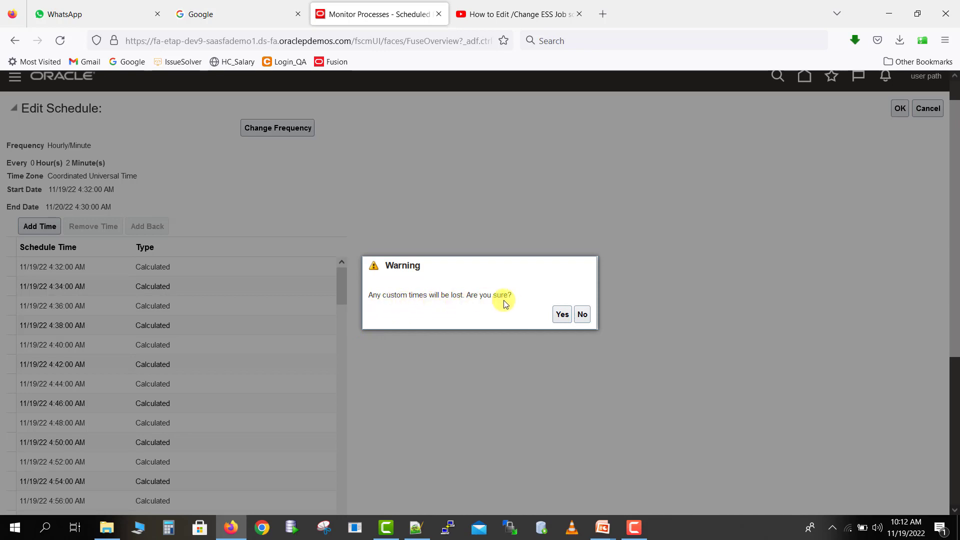
{"action": "left_click", "coordinate": [559, 316]}
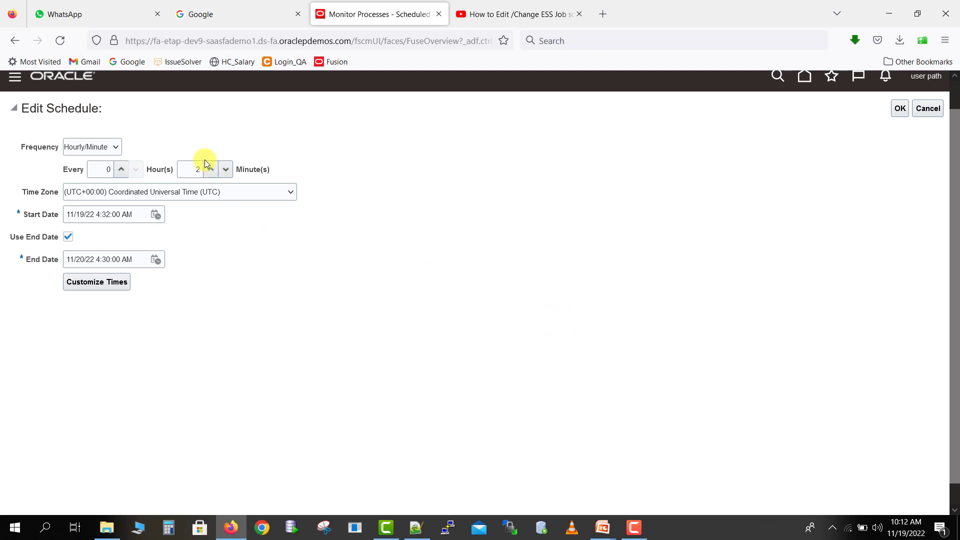
{"action": "left_click", "coordinate": [121, 169]}
{"action": "left_click", "coordinate": [123, 170]}
{"action": "left_click", "coordinate": [900, 109]}
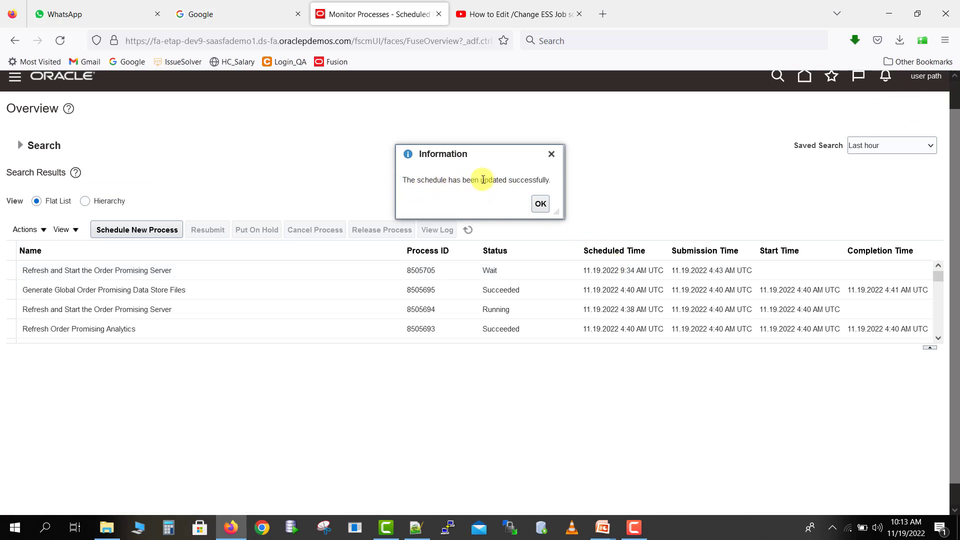
{"action": "left_click", "coordinate": [541, 205]}
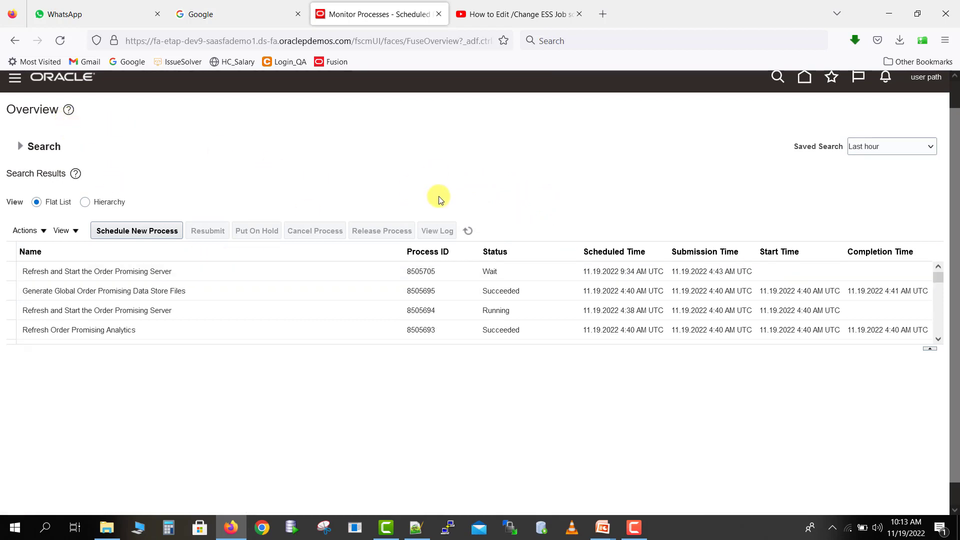
- Reopen the parent Order Promising Server process's schedule from the Hierarchy view to check its run times, and leave without changes
{"action": "left_click", "coordinate": [85, 202]}
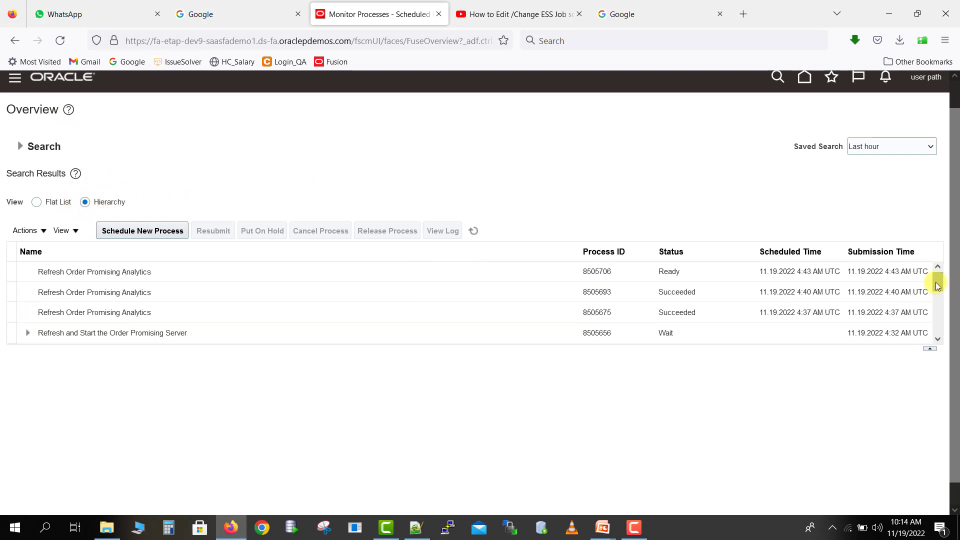
{"action": "left_click_drag", "start_coordinate": [937, 283], "coordinate": [938, 295]}
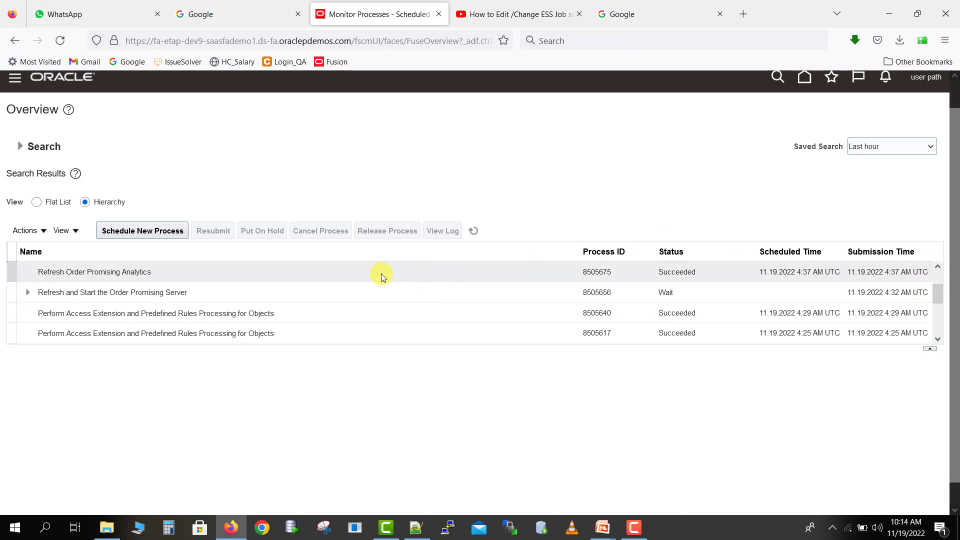
{"action": "left_click", "coordinate": [274, 293]}
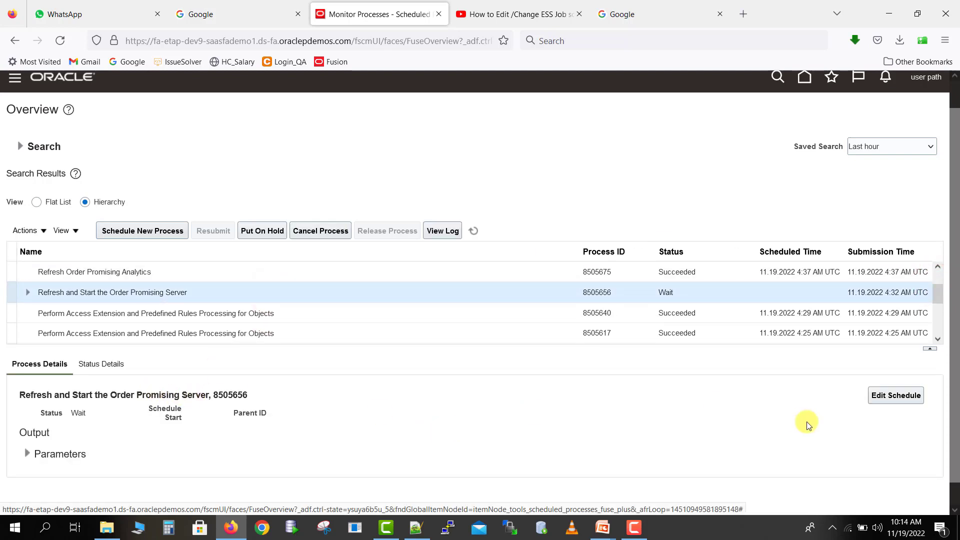
{"action": "left_click", "coordinate": [903, 399]}
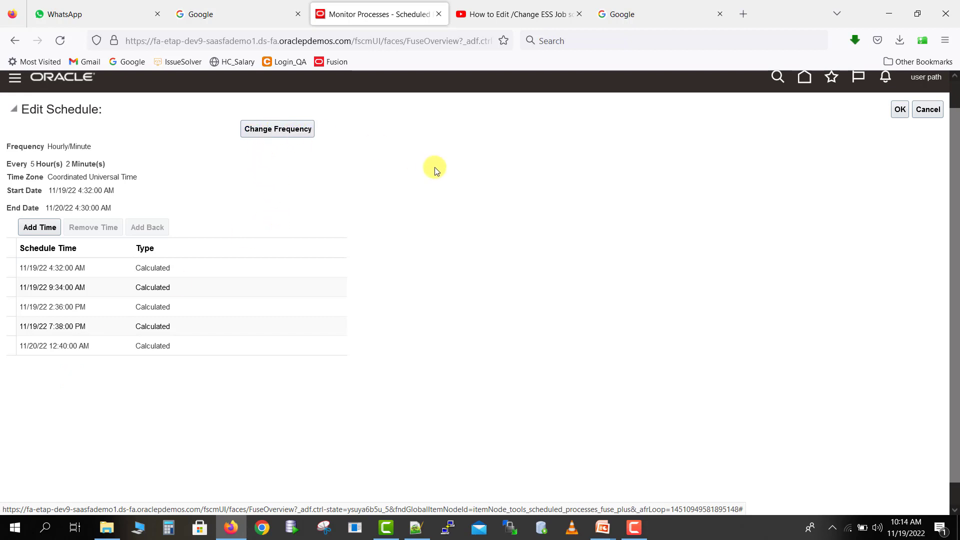
{"action": "left_click", "coordinate": [933, 115]}
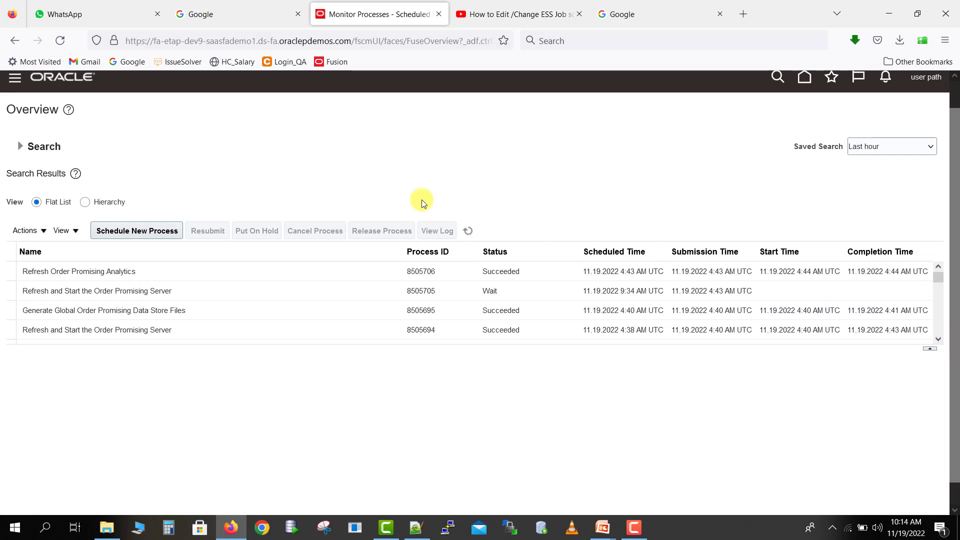
- Cancel the parent Refresh and Start the Order Promising Server process from the Hierarchy view
{"action": "left_click", "coordinate": [85, 203]}
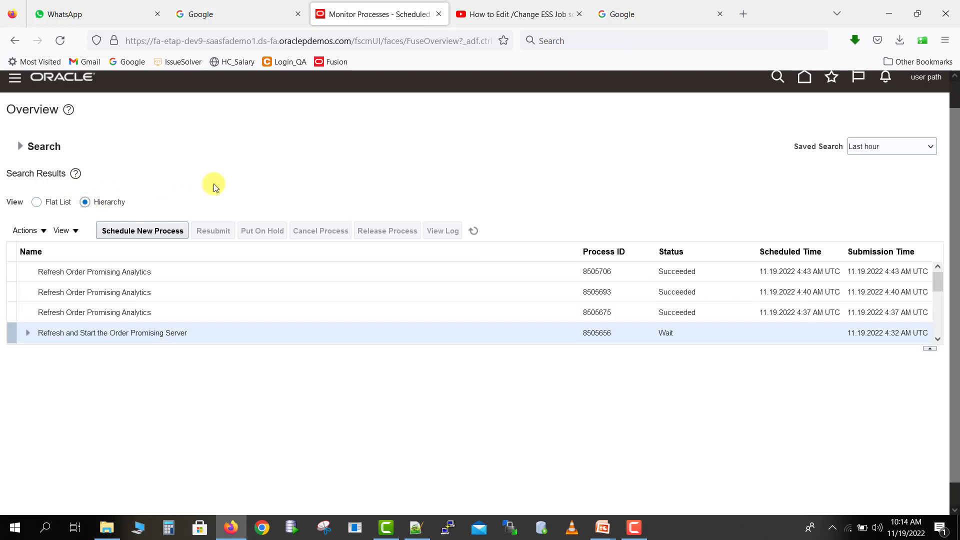
{"action": "left_click", "coordinate": [158, 333]}
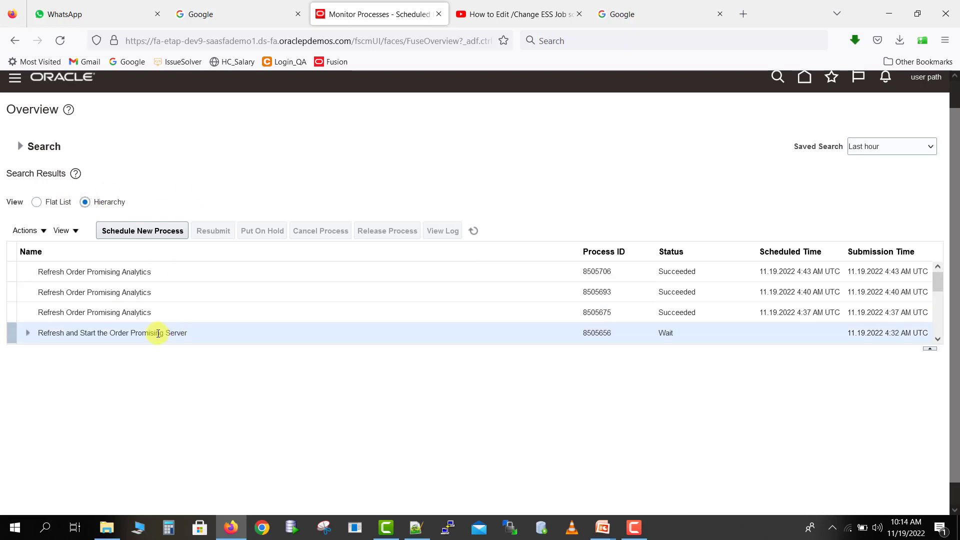
{"action": "left_click", "coordinate": [185, 333]}
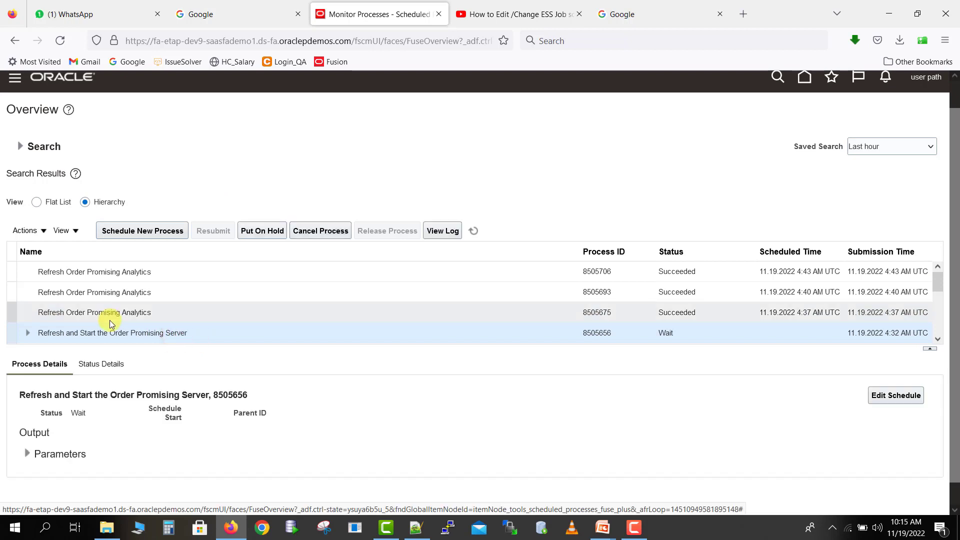
{"action": "left_click", "coordinate": [44, 231]}
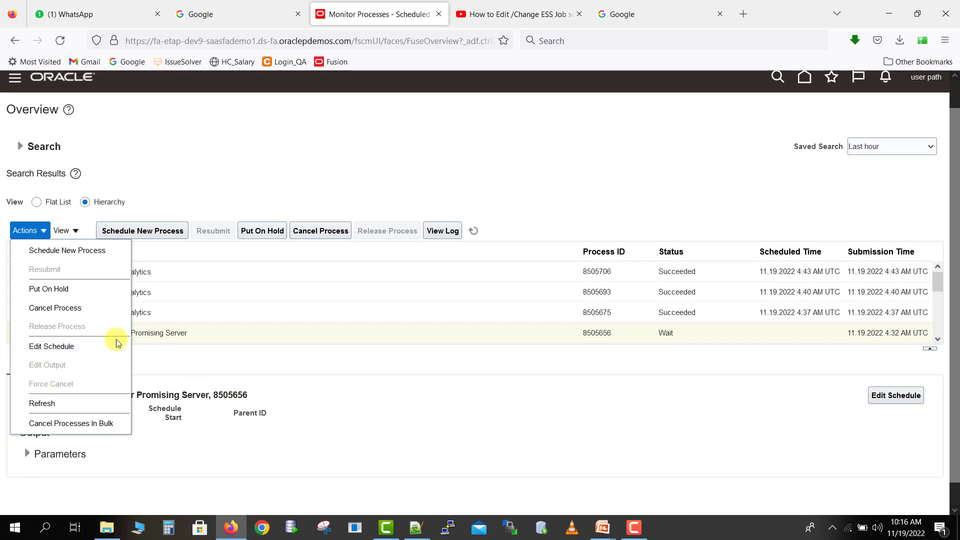
{"action": "left_click", "coordinate": [86, 308]}
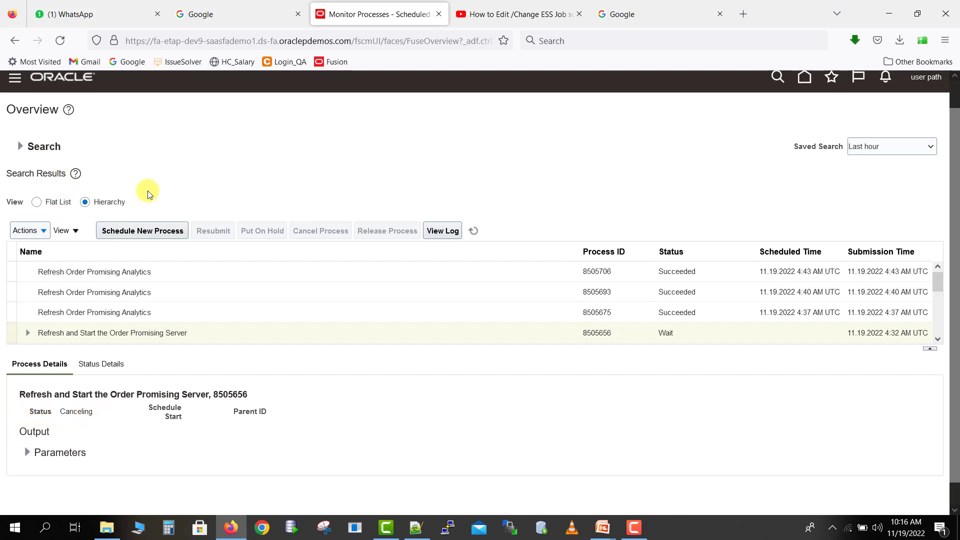
- Refresh the process list and check the status of the parent Refresh and Start the Order Promising Server process
{"action": "left_click", "coordinate": [474, 232]}
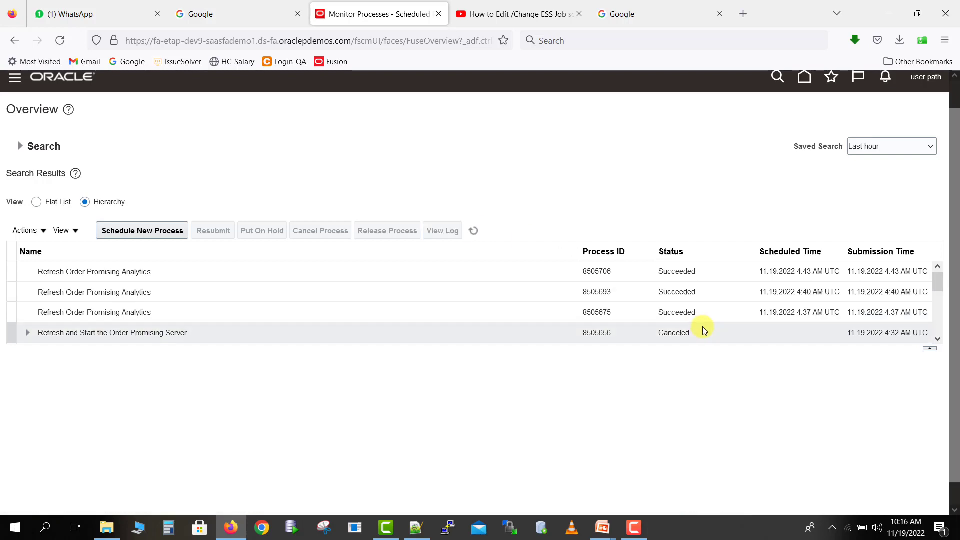
{"action": "left_click", "coordinate": [660, 334]}
{"action": "left_click_drag", "start_coordinate": [133, 412], "coordinate": [102, 411]}
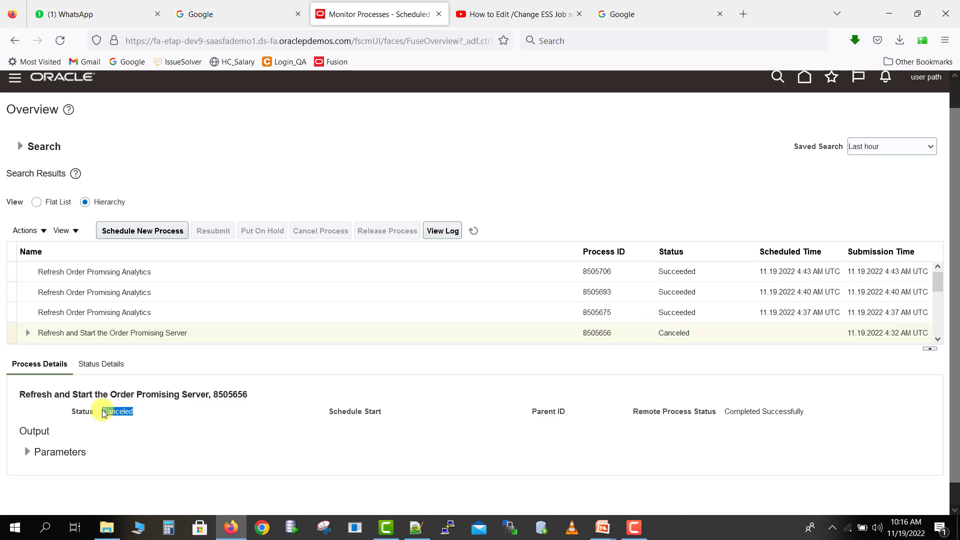